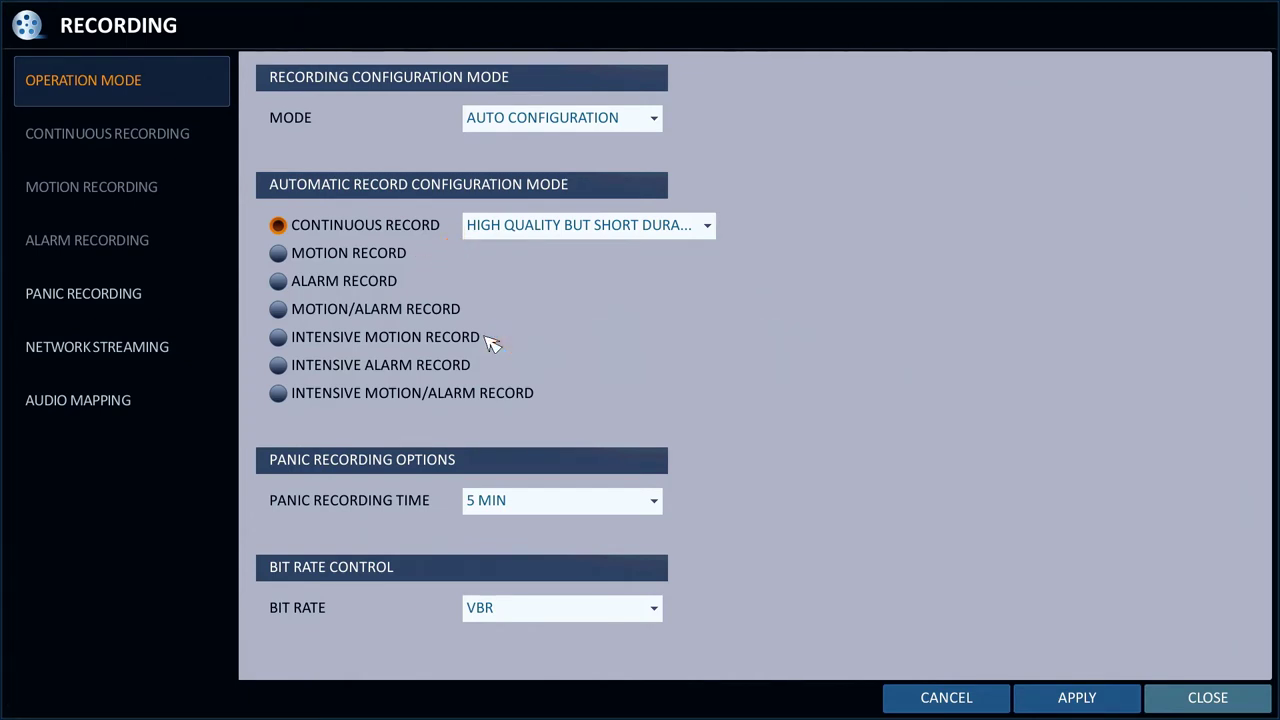
- Select Motion Record as the automatic recording mode to bring up its per-camera settings
{"action": "left_click", "coordinate": [282, 256]}
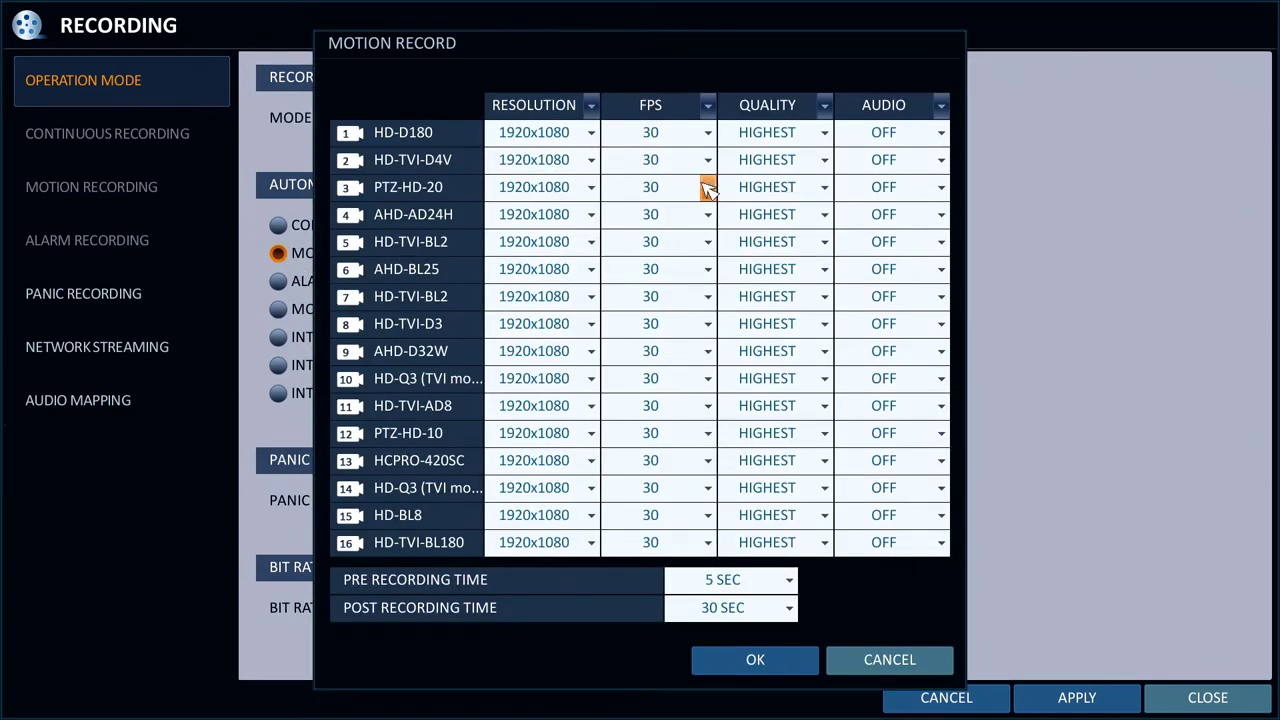
- Check camera resolution, frame rate, quality and audio lists, keeping 1920x1080, 30 fps, Highest, audio off
{"action": "left_click", "coordinate": [592, 134]}
{"action": "left_click", "coordinate": [592, 134]}
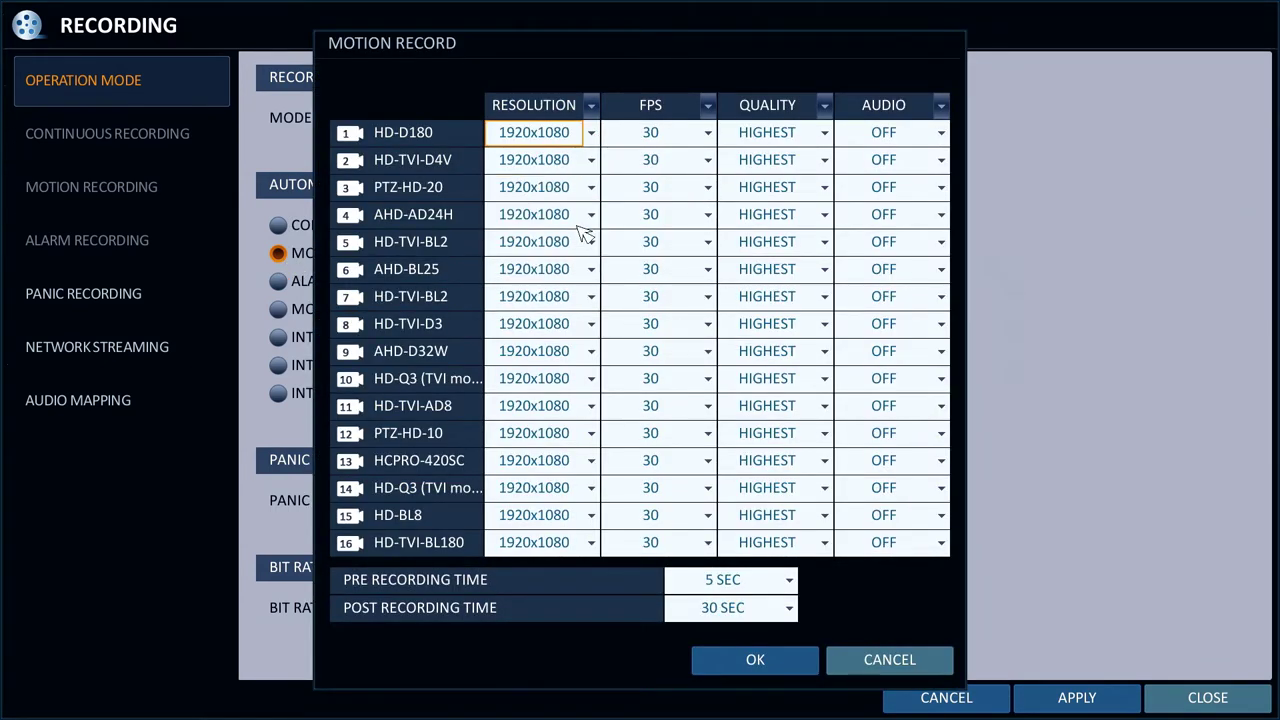
{"action": "left_click", "coordinate": [592, 243]}
{"action": "left_click", "coordinate": [598, 257]}
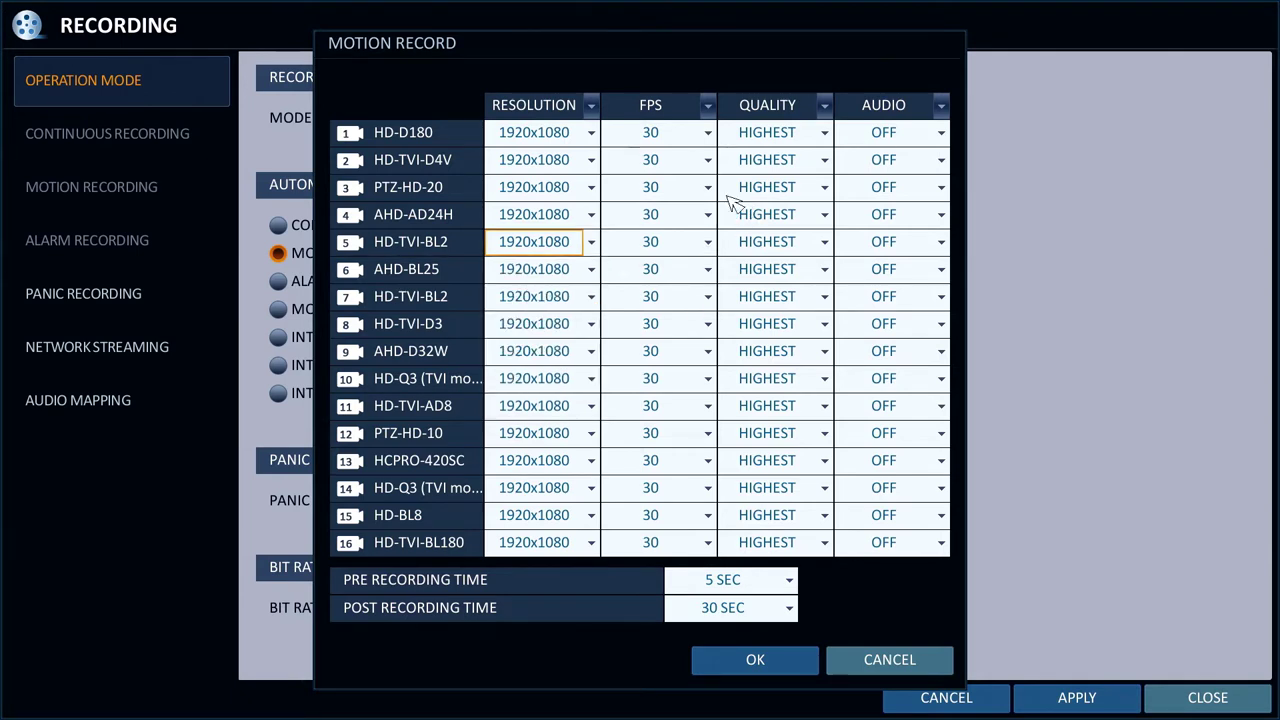
{"action": "left_click", "coordinate": [708, 188]}
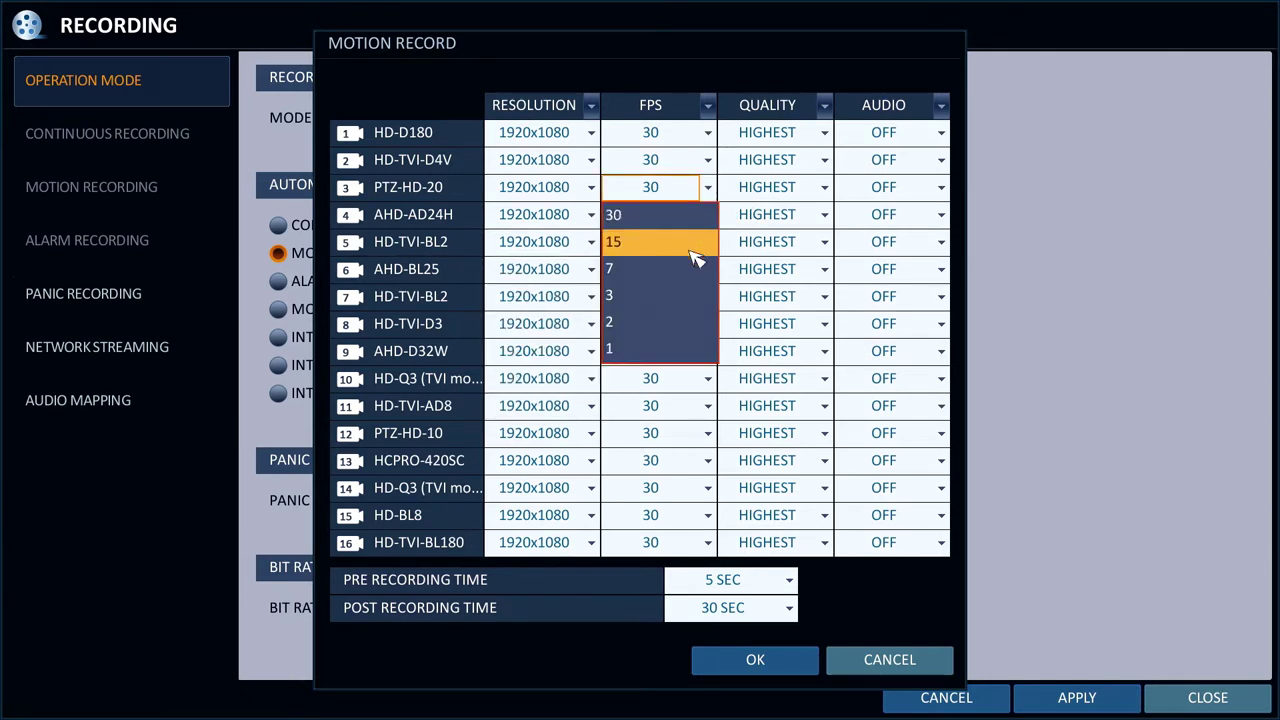
{"action": "left_click", "coordinate": [712, 200]}
{"action": "left_click", "coordinate": [825, 218]}
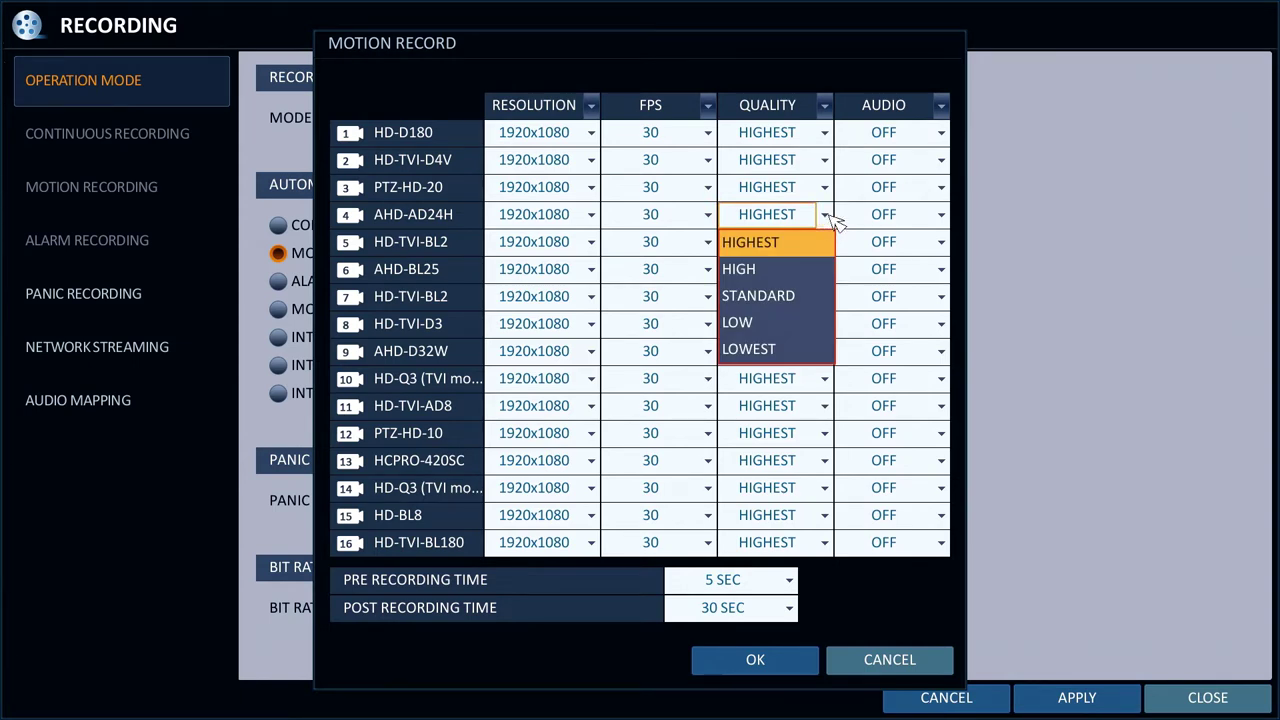
{"action": "left_click", "coordinate": [831, 216]}
{"action": "left_click", "coordinate": [941, 161]}
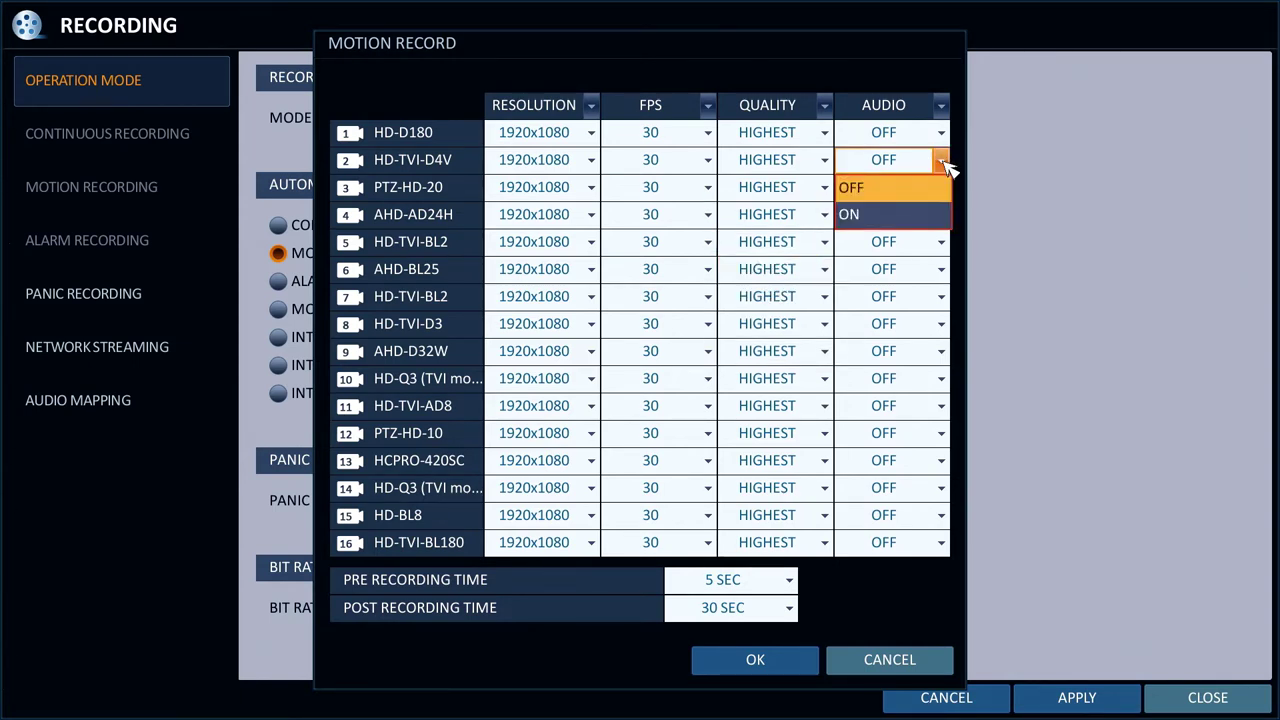
{"action": "left_click", "coordinate": [925, 190]}
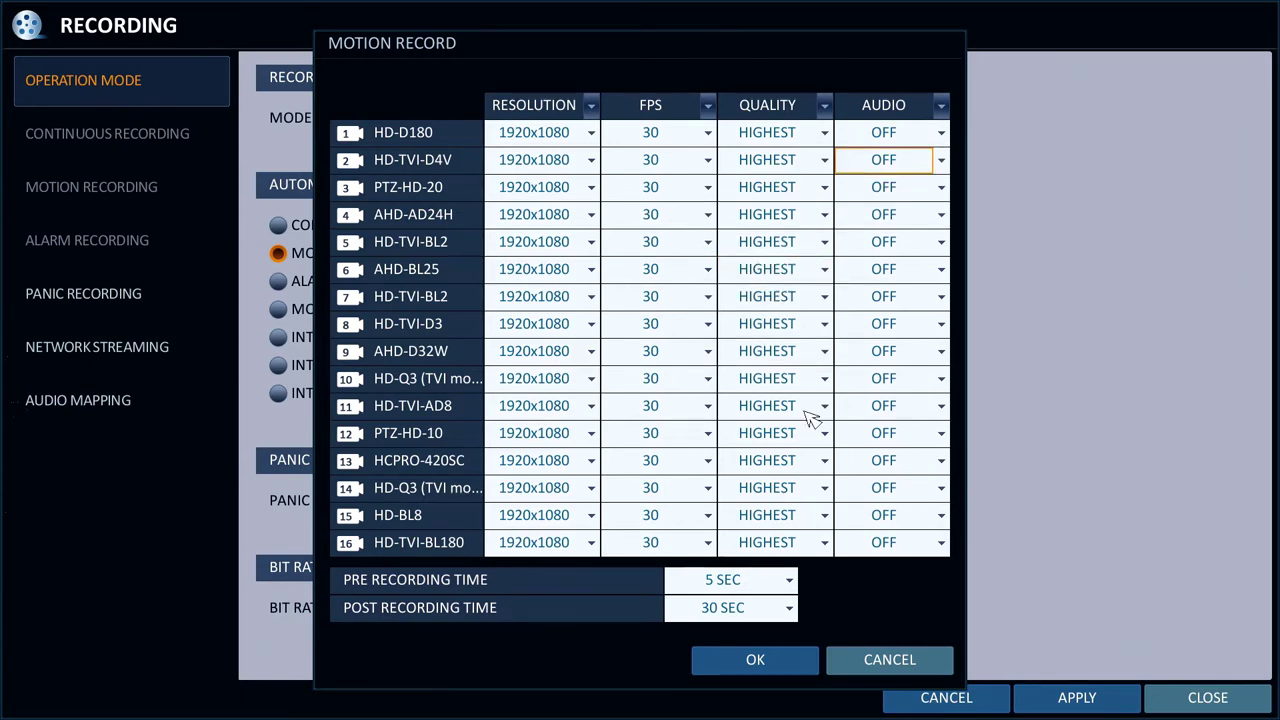
- Leave pre-recording at 5 sec and post-recording at 30 sec, then cancel the dialog
{"action": "left_click", "coordinate": [790, 580]}
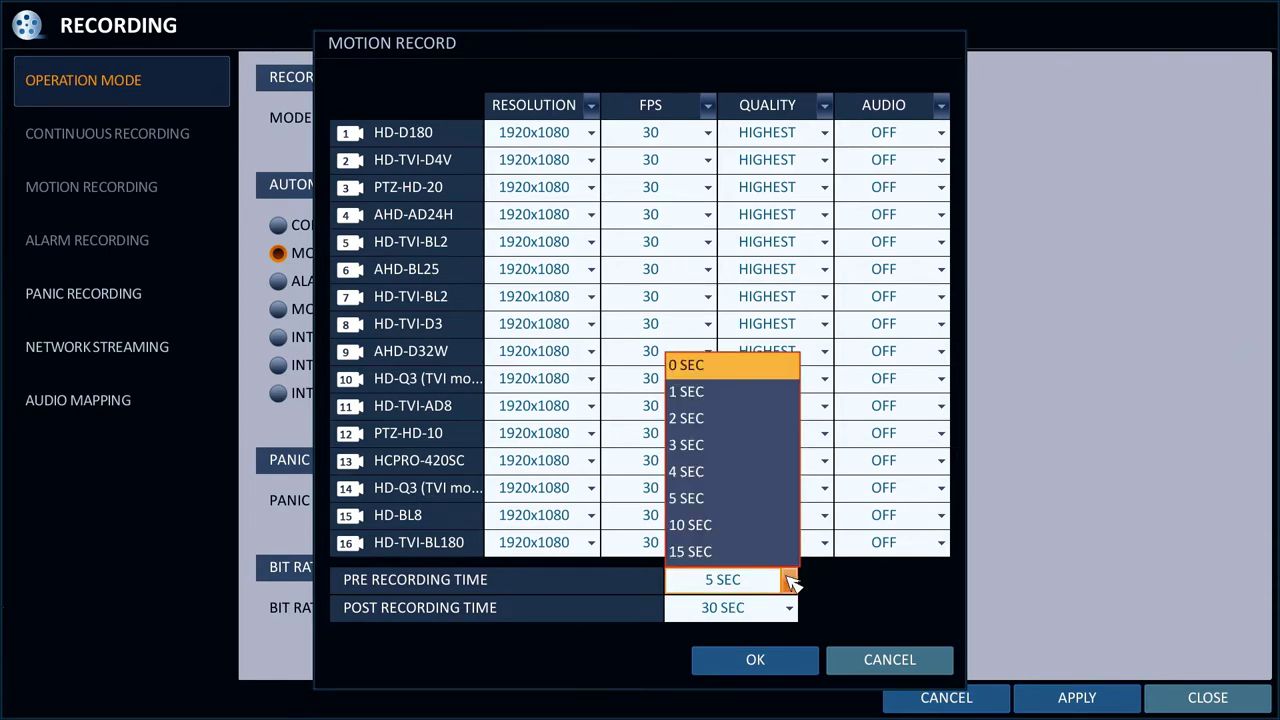
{"action": "left_click", "coordinate": [790, 580]}
{"action": "left_click", "coordinate": [790, 608]}
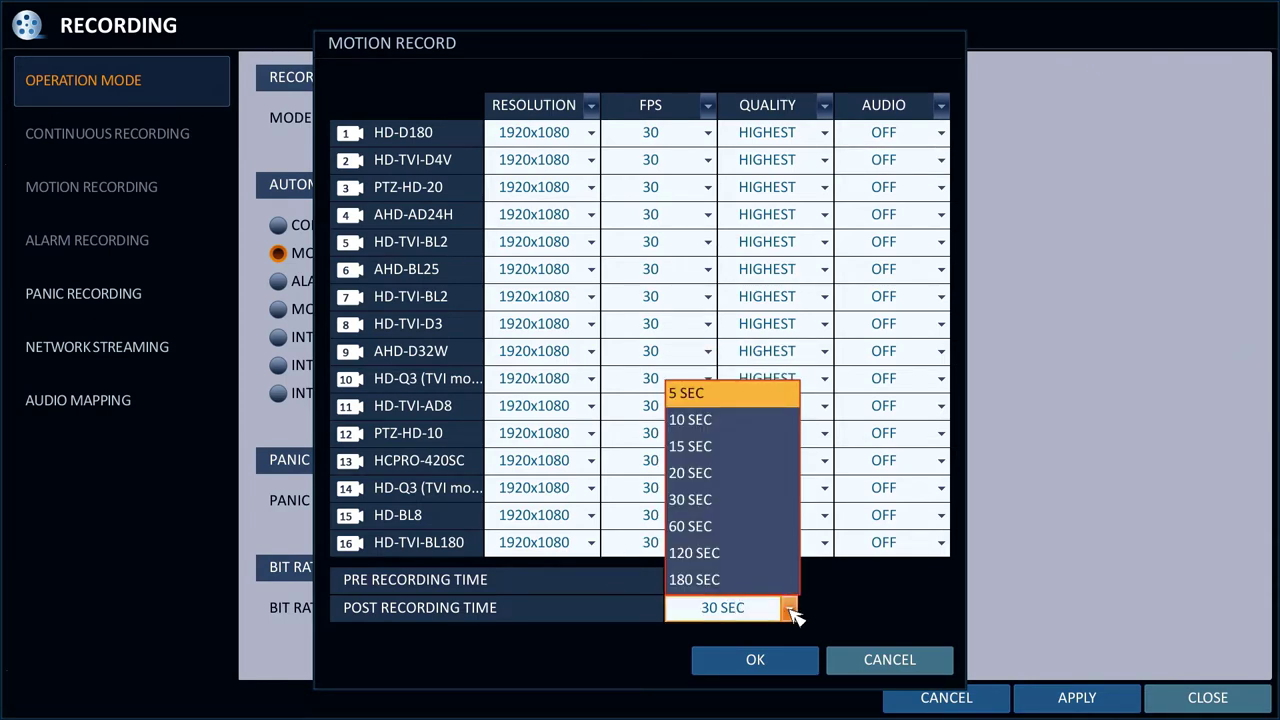
{"action": "left_click", "coordinate": [790, 609]}
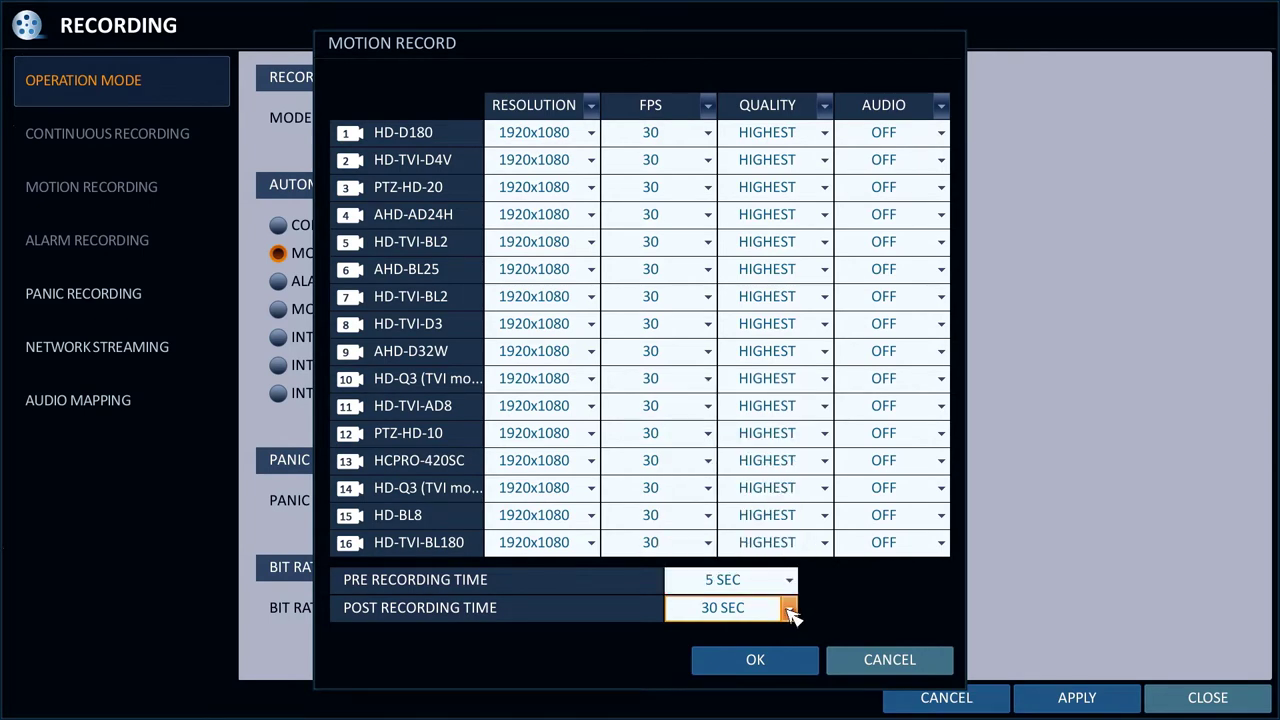
{"action": "left_click", "coordinate": [876, 662]}
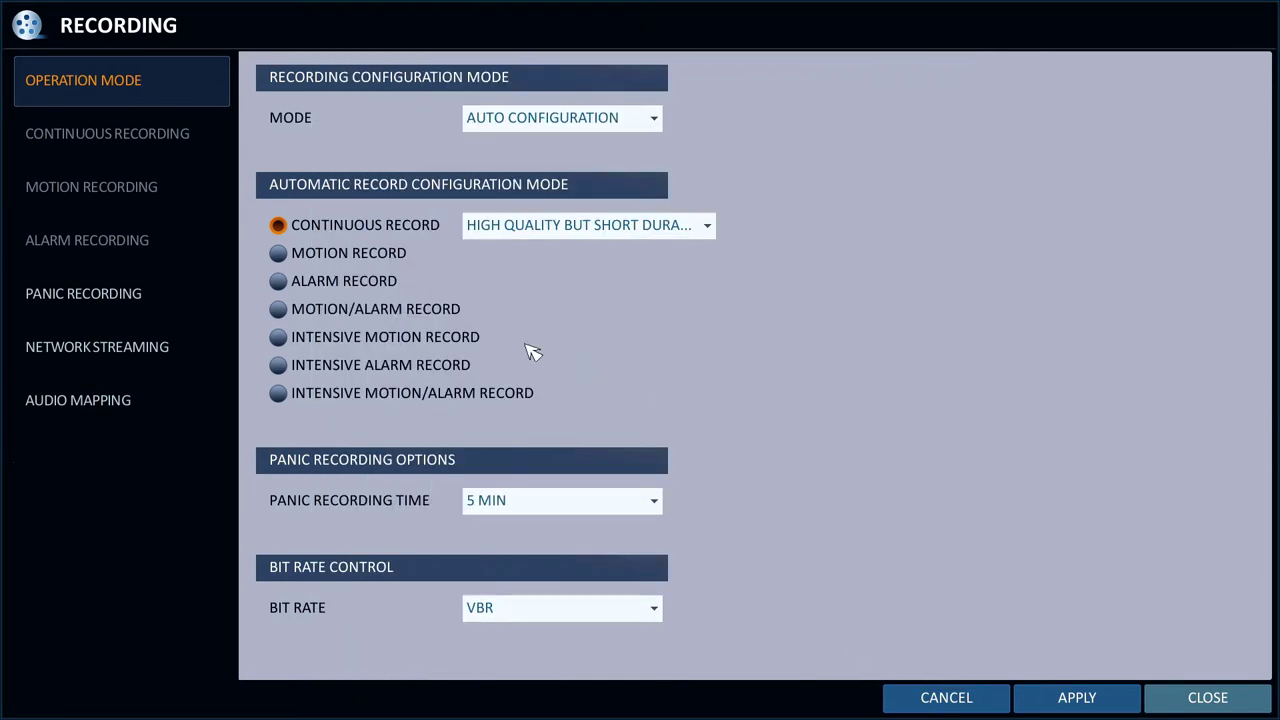
- Choose Intensive Motion Record with every camera at General FPS 7 and While In Motion 30, and save
{"action": "left_click", "coordinate": [279, 338]}
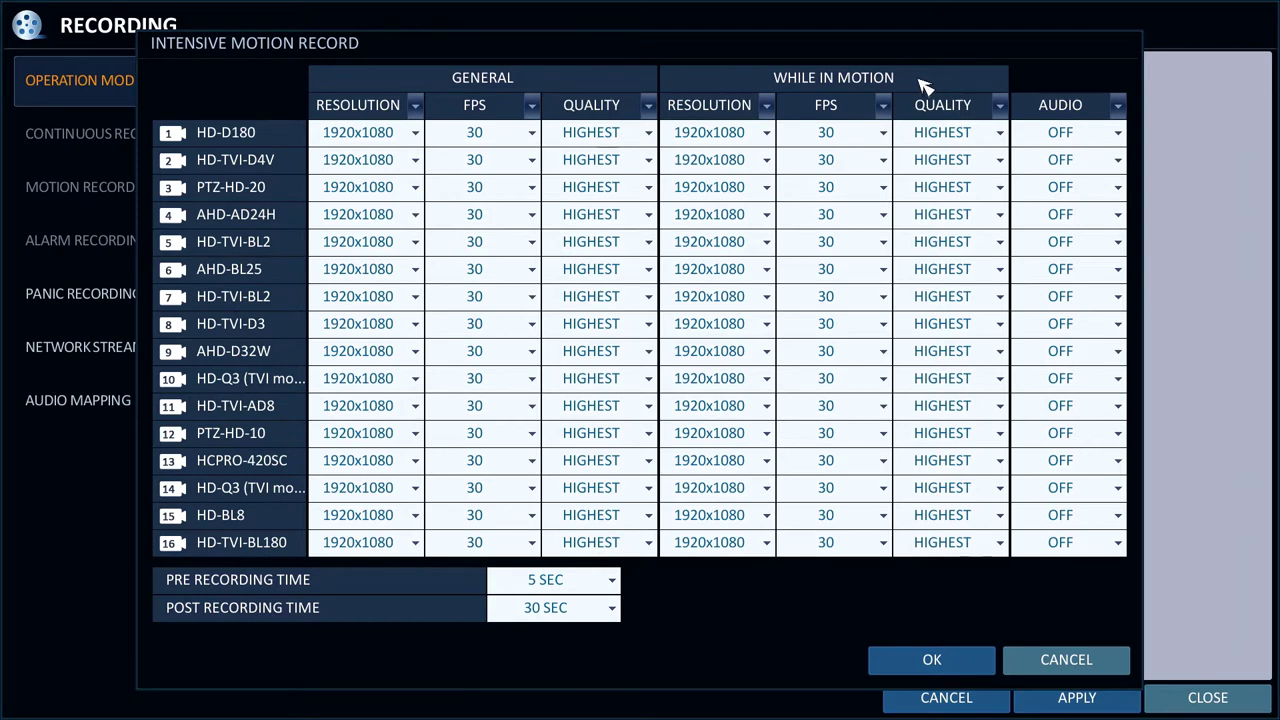
{"action": "left_click", "coordinate": [532, 106]}
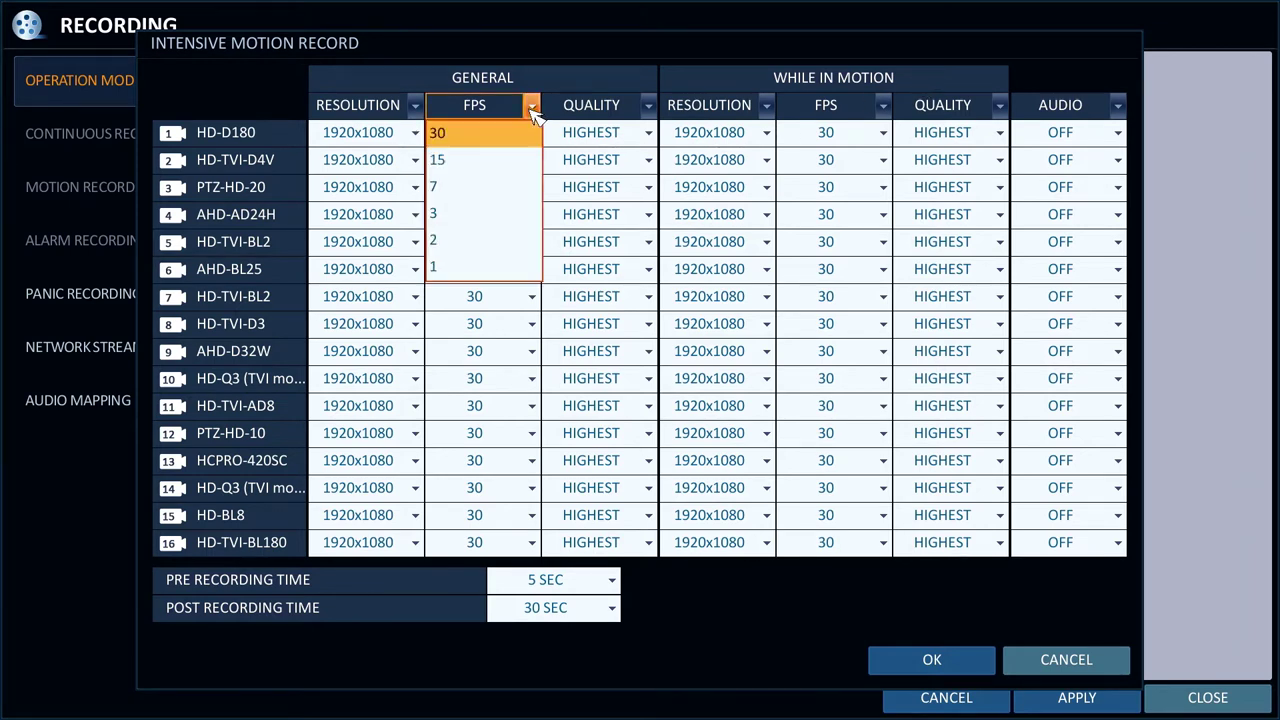
{"action": "left_click", "coordinate": [470, 196]}
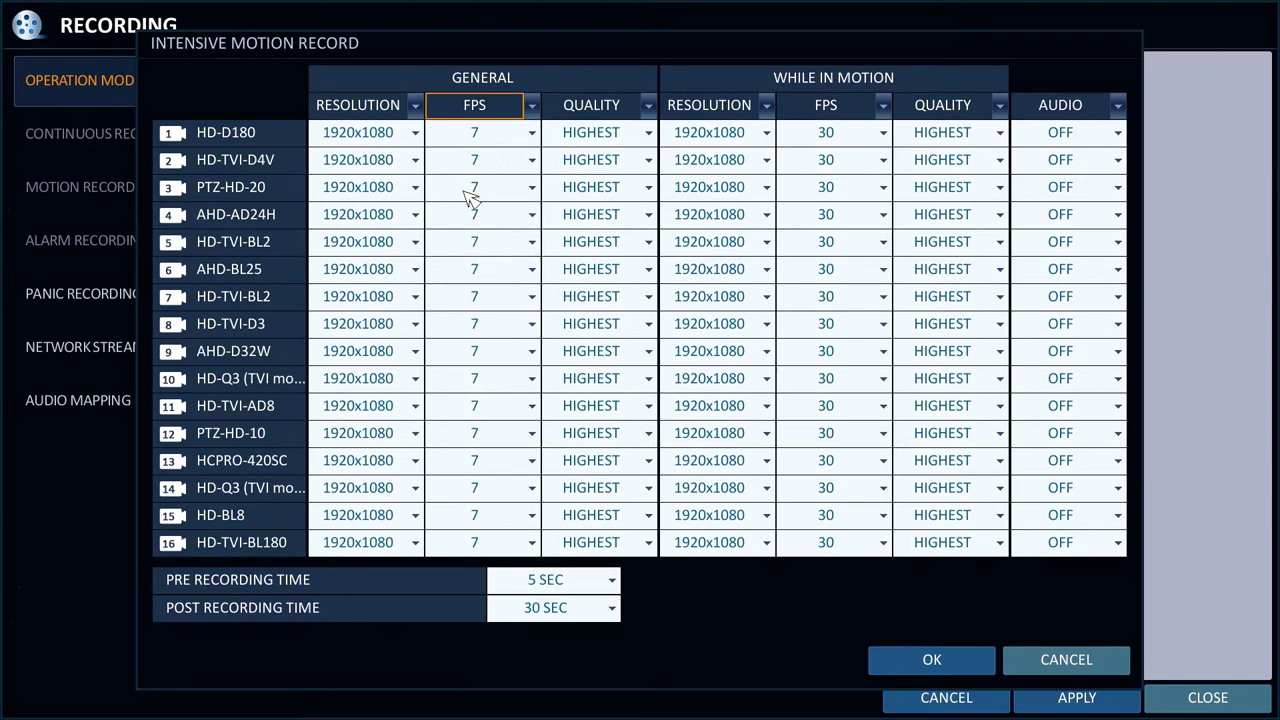
{"action": "left_click", "coordinate": [884, 106]}
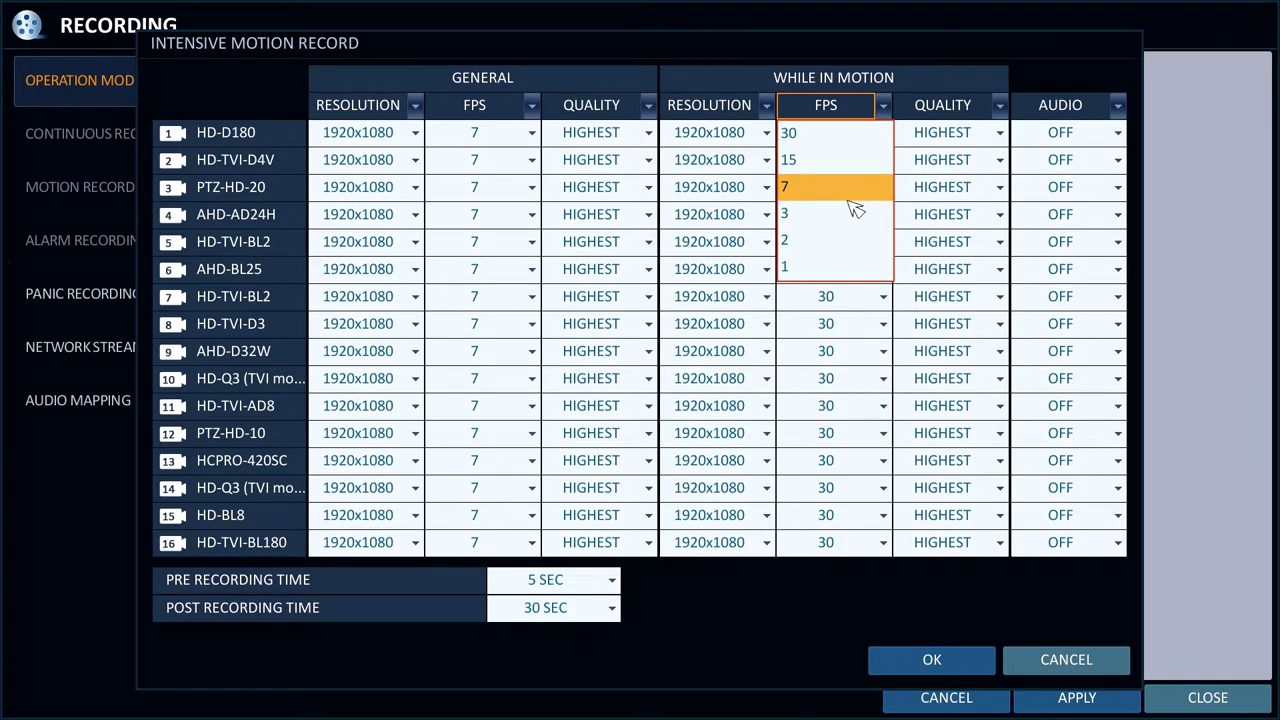
{"action": "left_click", "coordinate": [852, 136]}
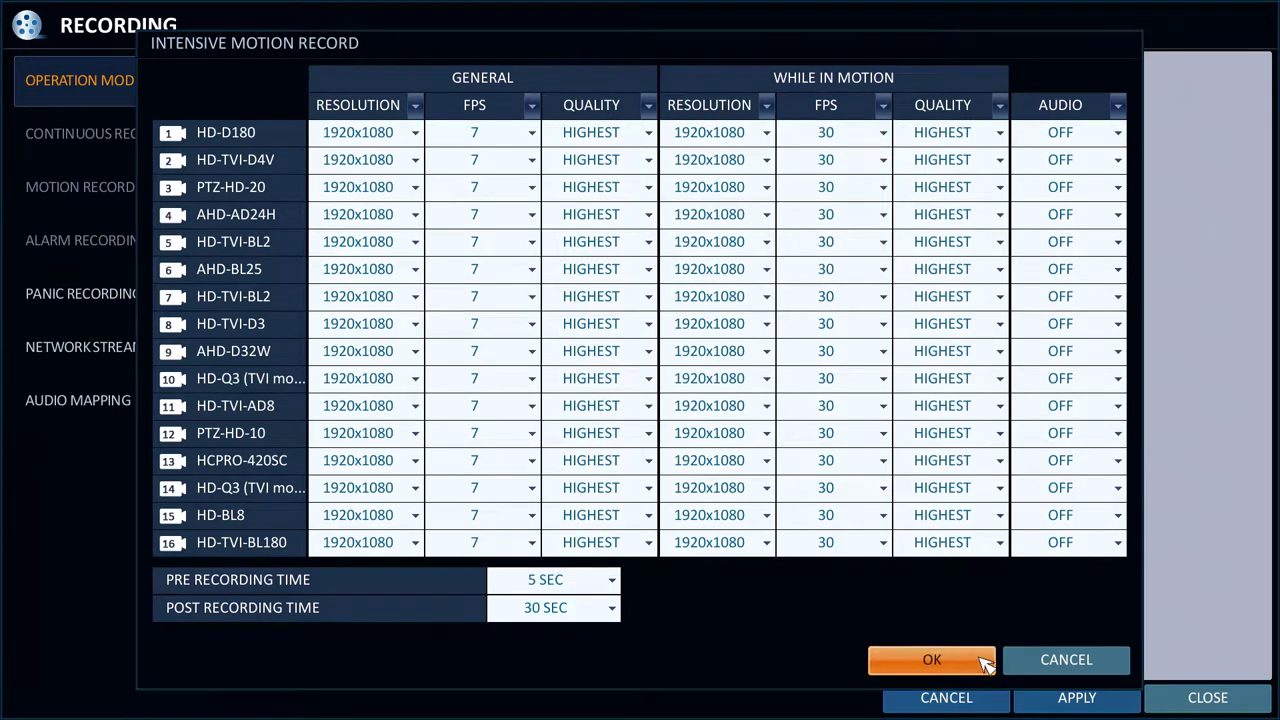
{"action": "left_click", "coordinate": [931, 660]}
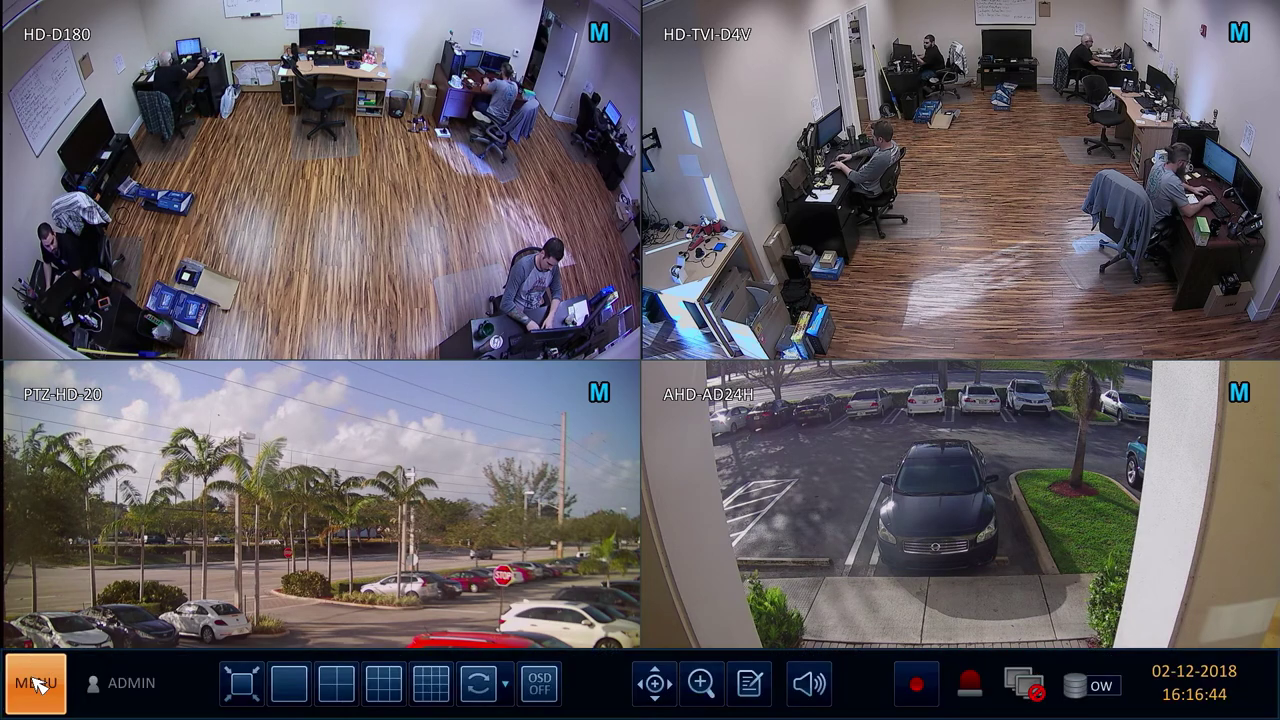
- Go to Menu > System Setup > Camera > Motion Sensor
{"action": "left_click", "coordinate": [37, 684]}
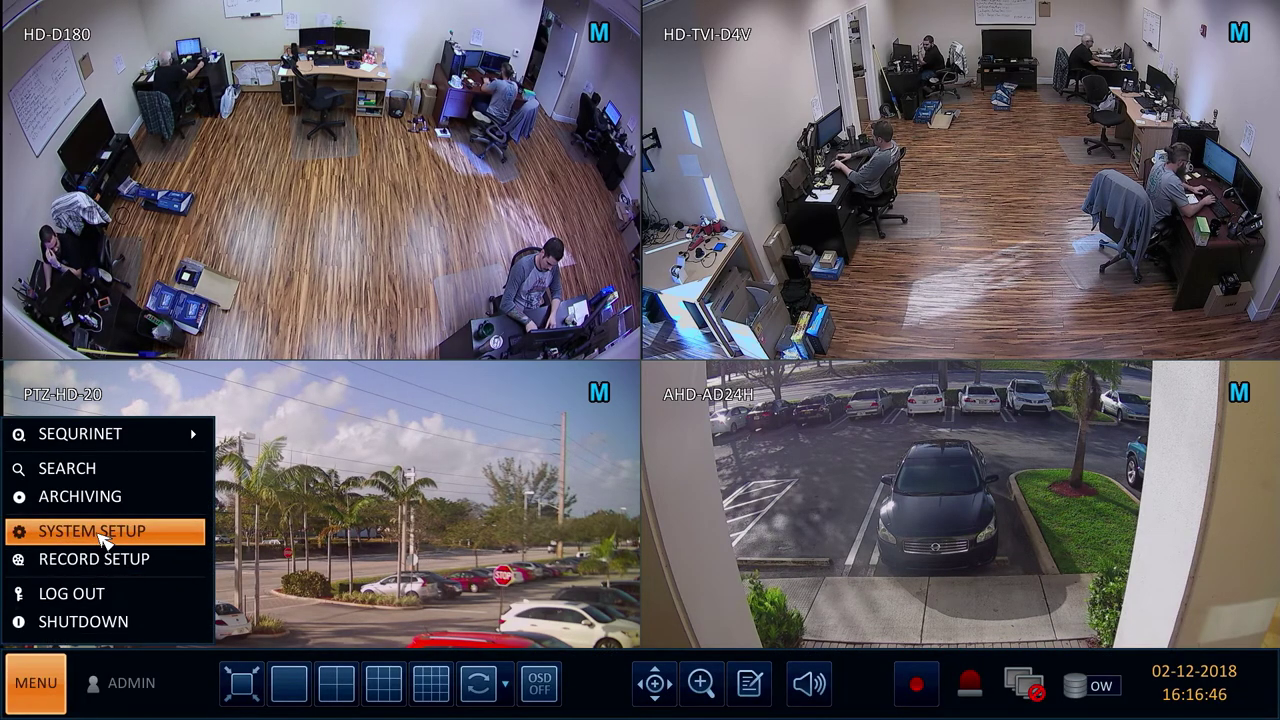
{"action": "left_click", "coordinate": [104, 541]}
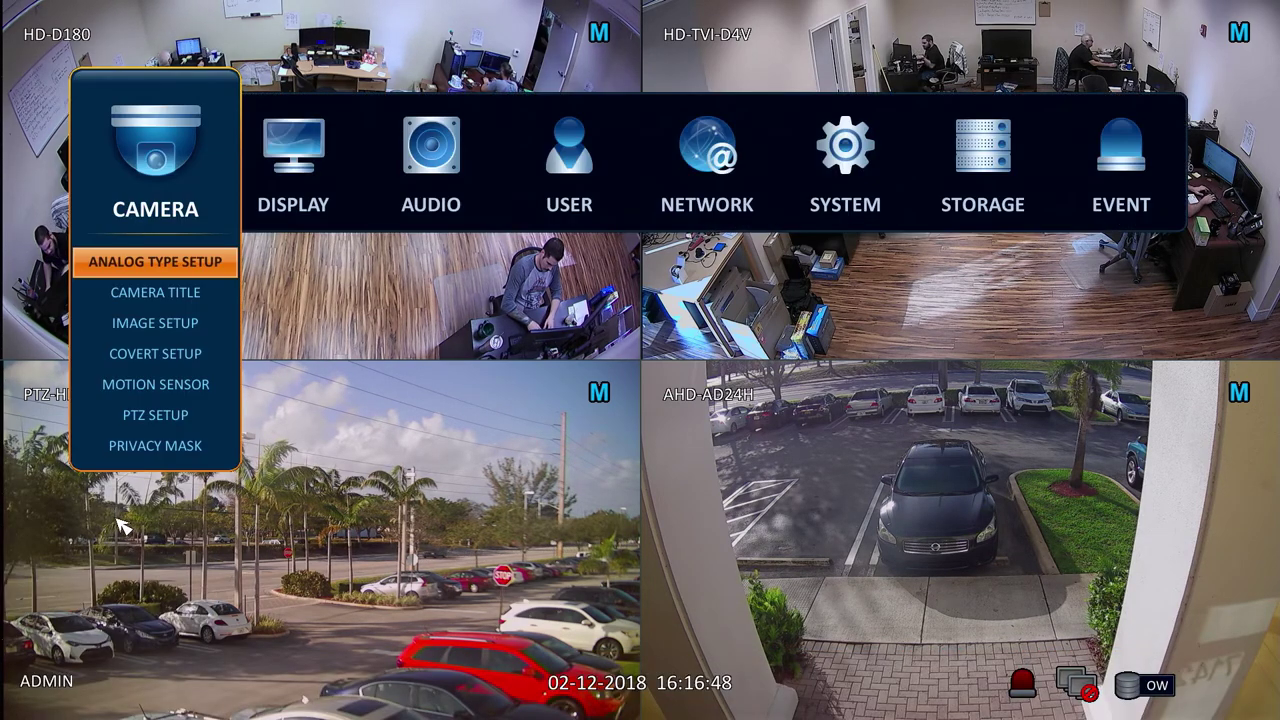
{"action": "left_click", "coordinate": [195, 398]}
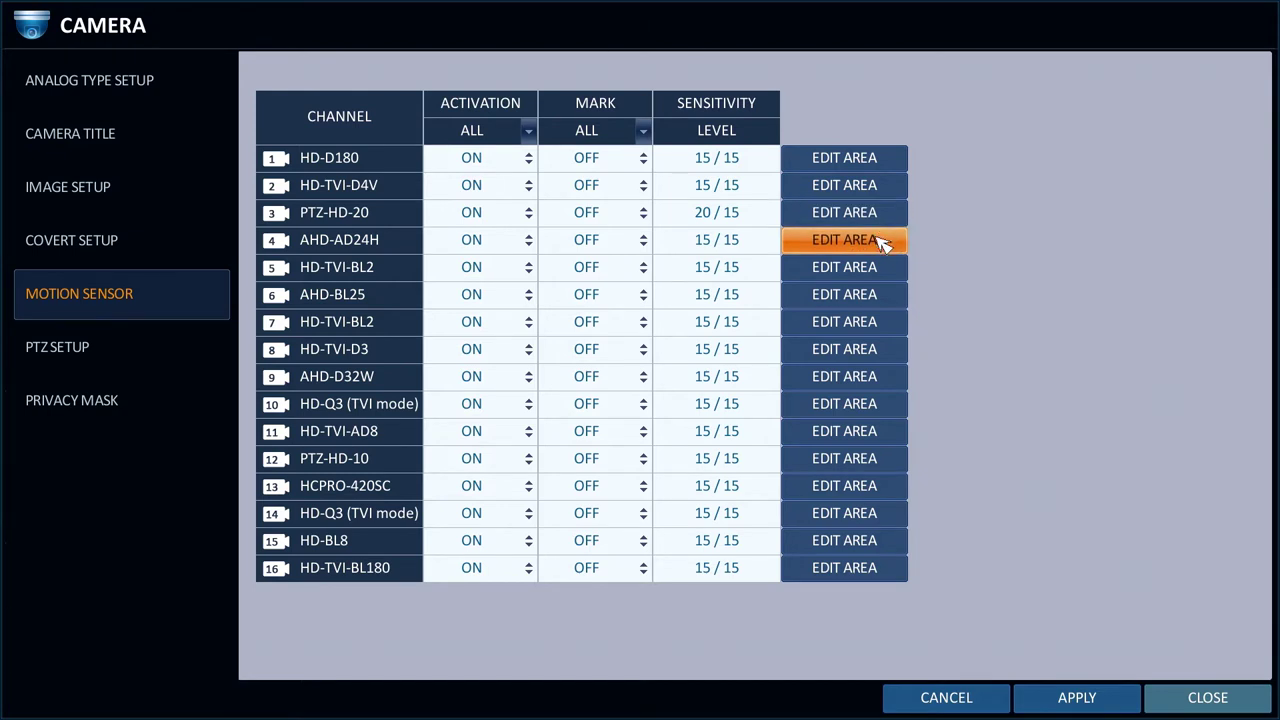
- Clear camera 4's motion grid and mark only the brick walkway cells as the detection area
{"action": "left_click", "coordinate": [886, 264]}
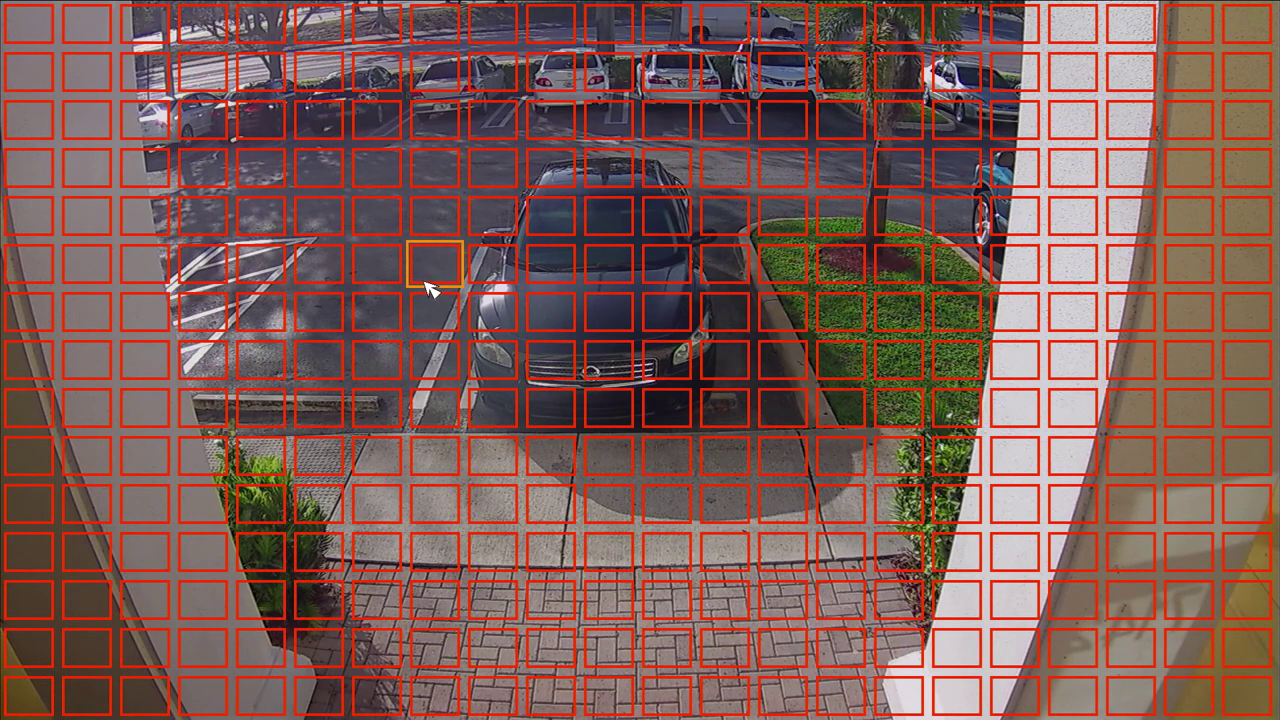
{"action": "right_click", "coordinate": [500, 265]}
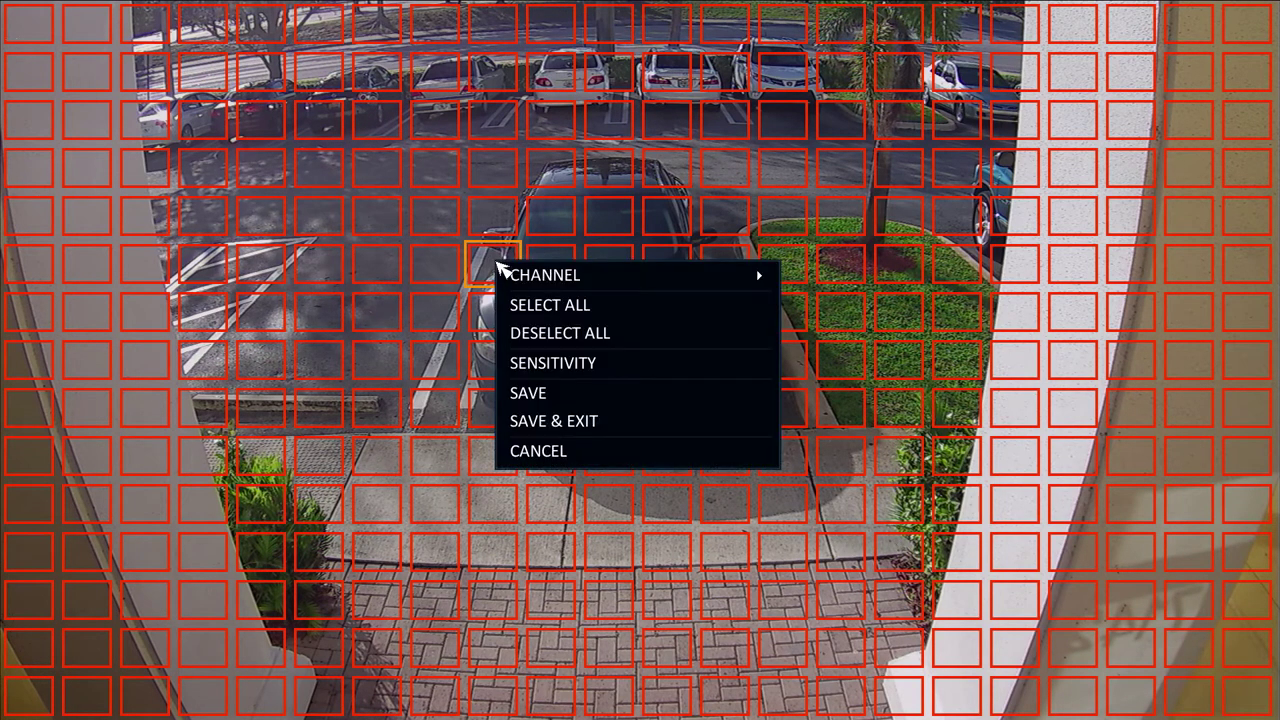
{"action": "left_click", "coordinate": [609, 337]}
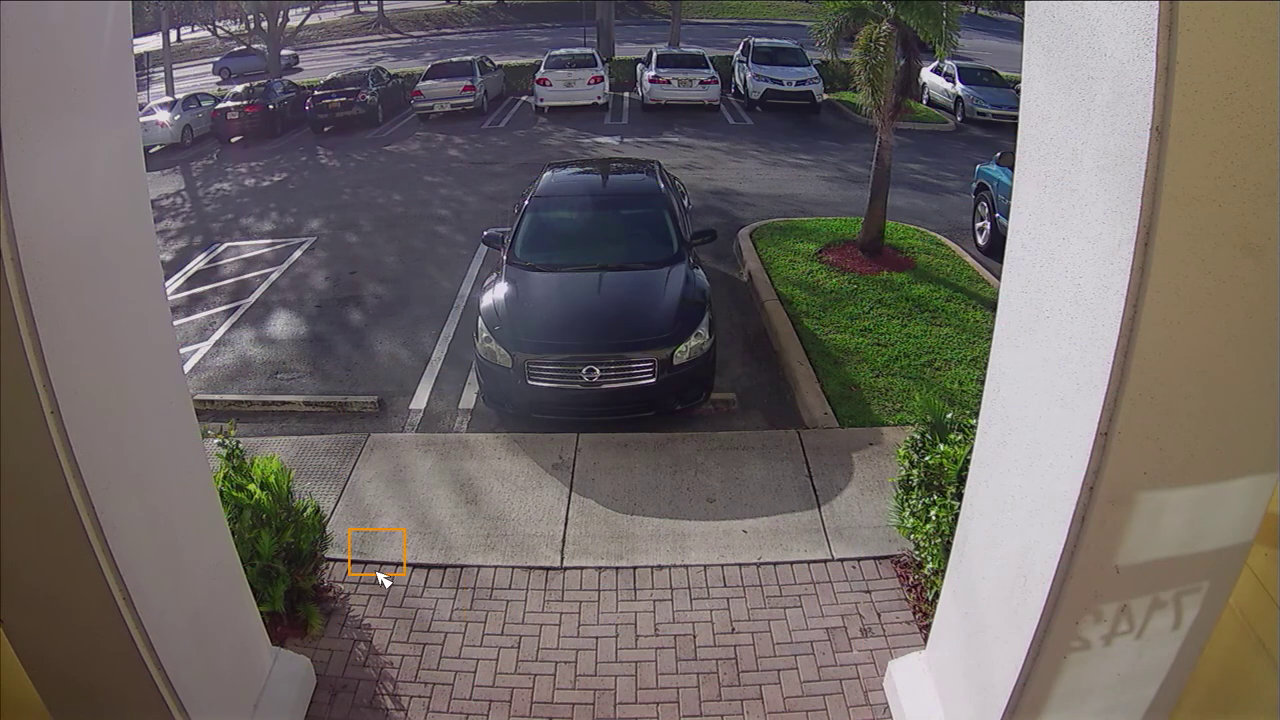
{"action": "left_click_drag", "start_coordinate": [395, 585], "coordinate": [840, 688]}
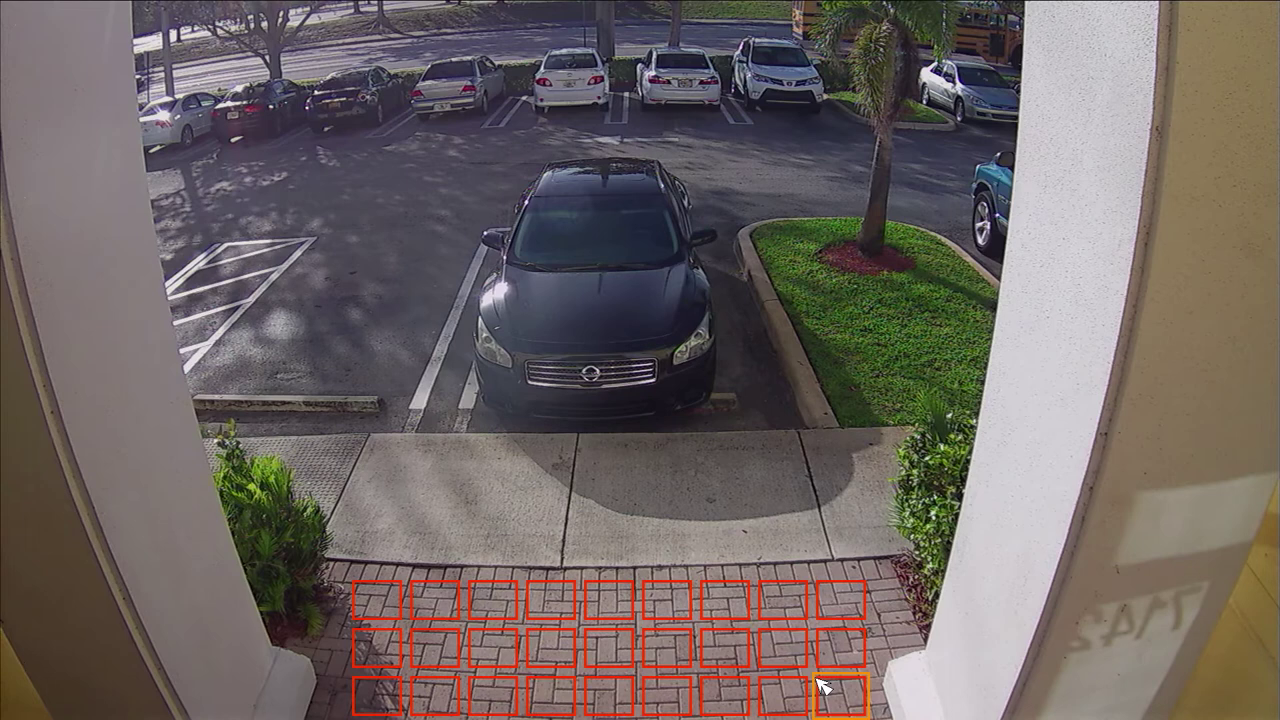
- Raise camera 4's daytime motion sensitivity to 30
{"action": "right_click", "coordinate": [688, 615]}
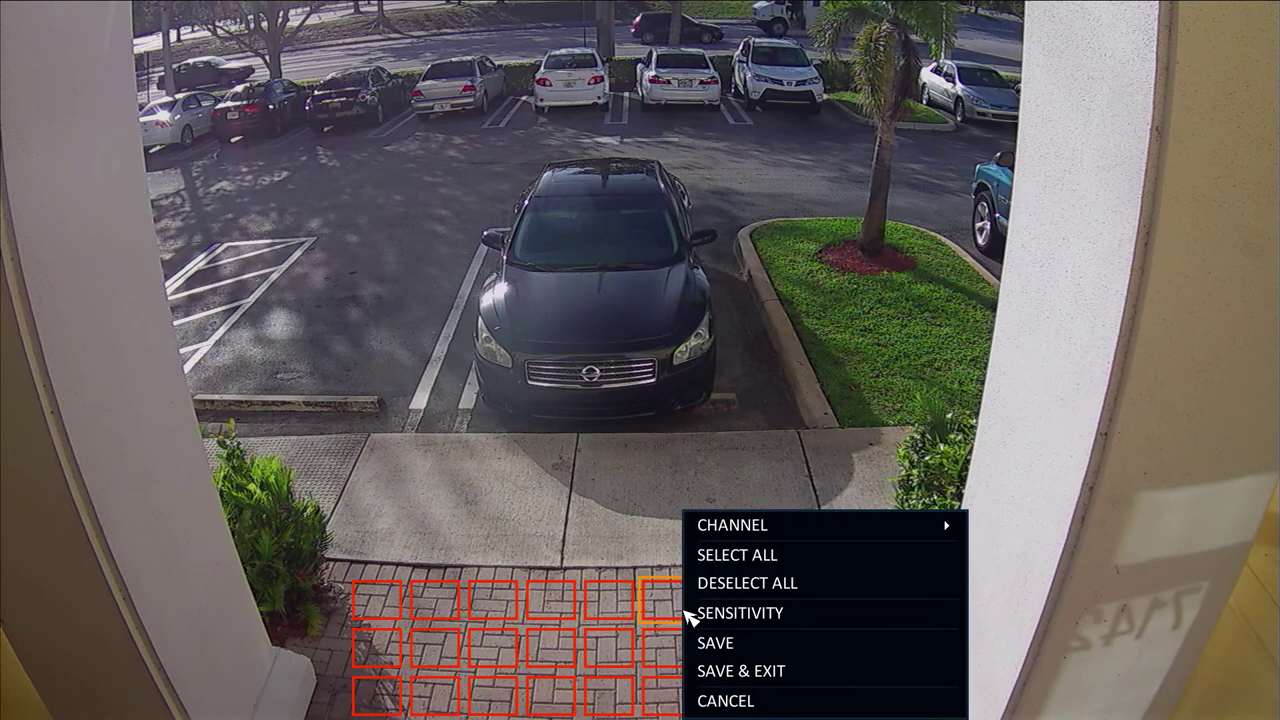
{"action": "left_click", "coordinate": [700, 614]}
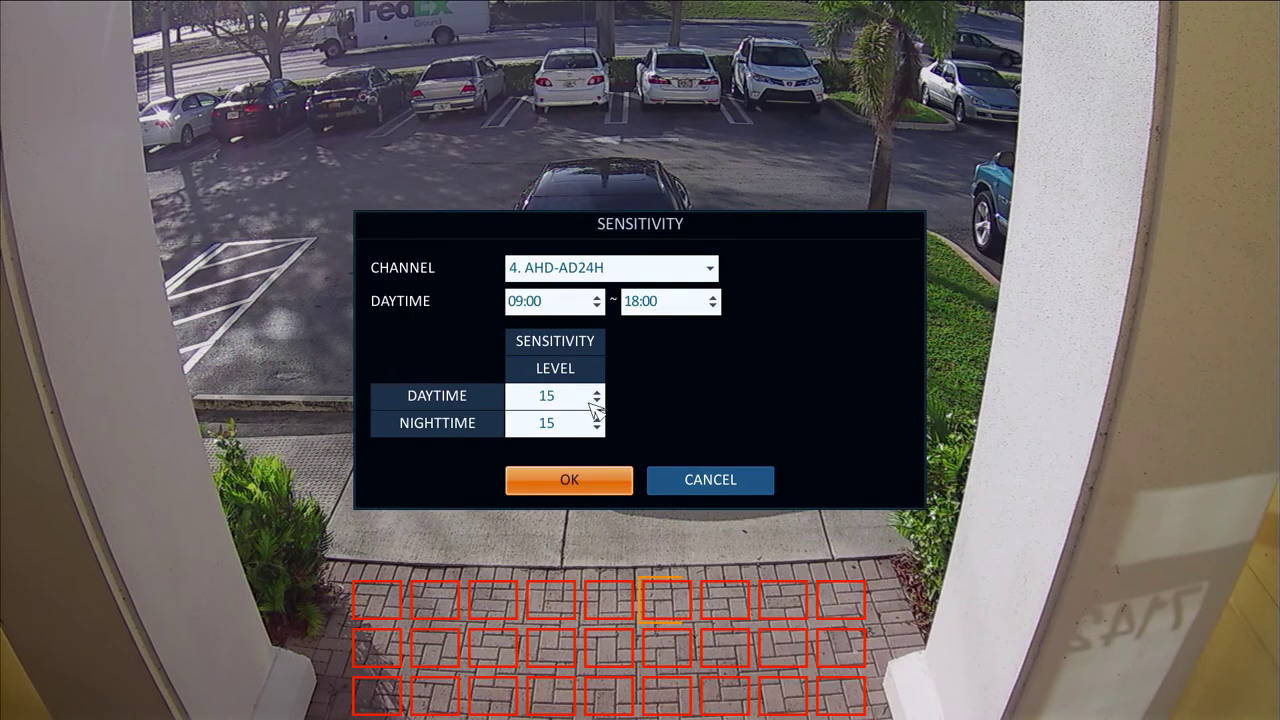
{"action": "left_click", "coordinate": [596, 391]}
{"action": "left_click", "coordinate": [596, 392]}
{"action": "left_click", "coordinate": [596, 392]}
{"action": "left_click", "coordinate": [596, 392]}
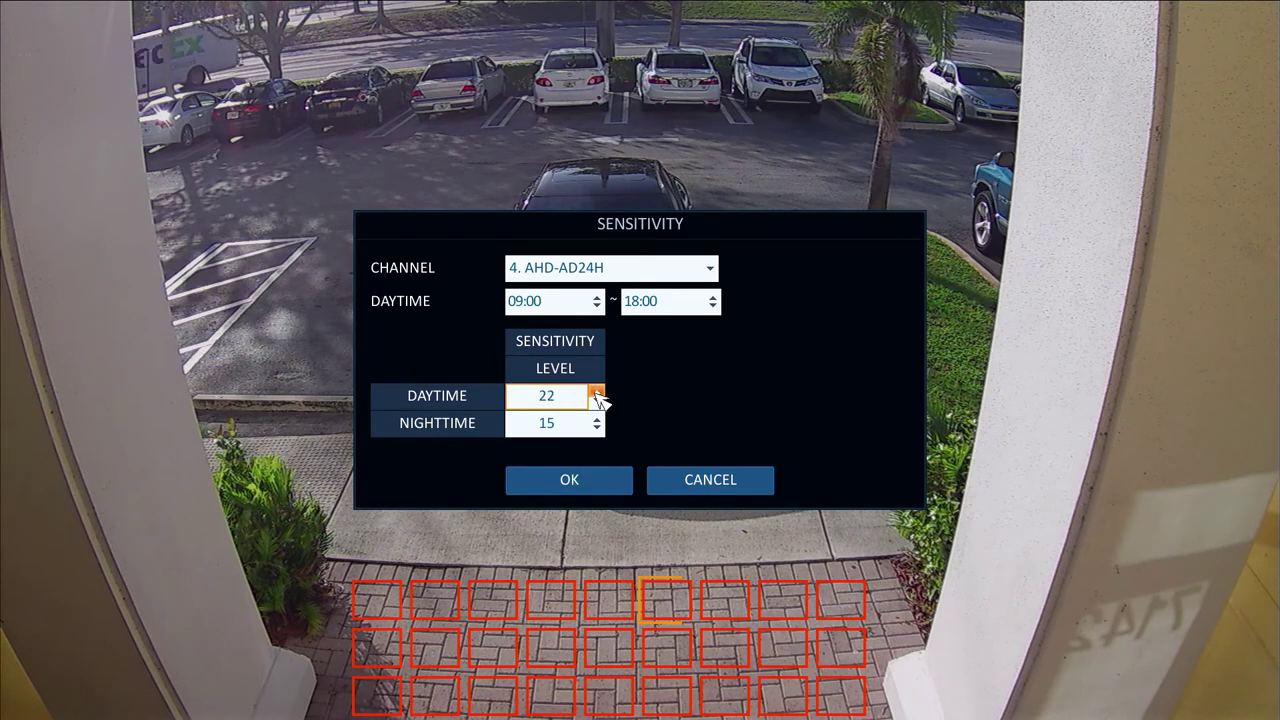
{"action": "left_click", "coordinate": [596, 392]}
{"action": "left_click", "coordinate": [596, 392]}
{"action": "left_click", "coordinate": [596, 392]}
{"action": "left_click", "coordinate": [596, 392]}
{"action": "left_click", "coordinate": [596, 392]}
{"action": "left_click", "coordinate": [596, 392]}
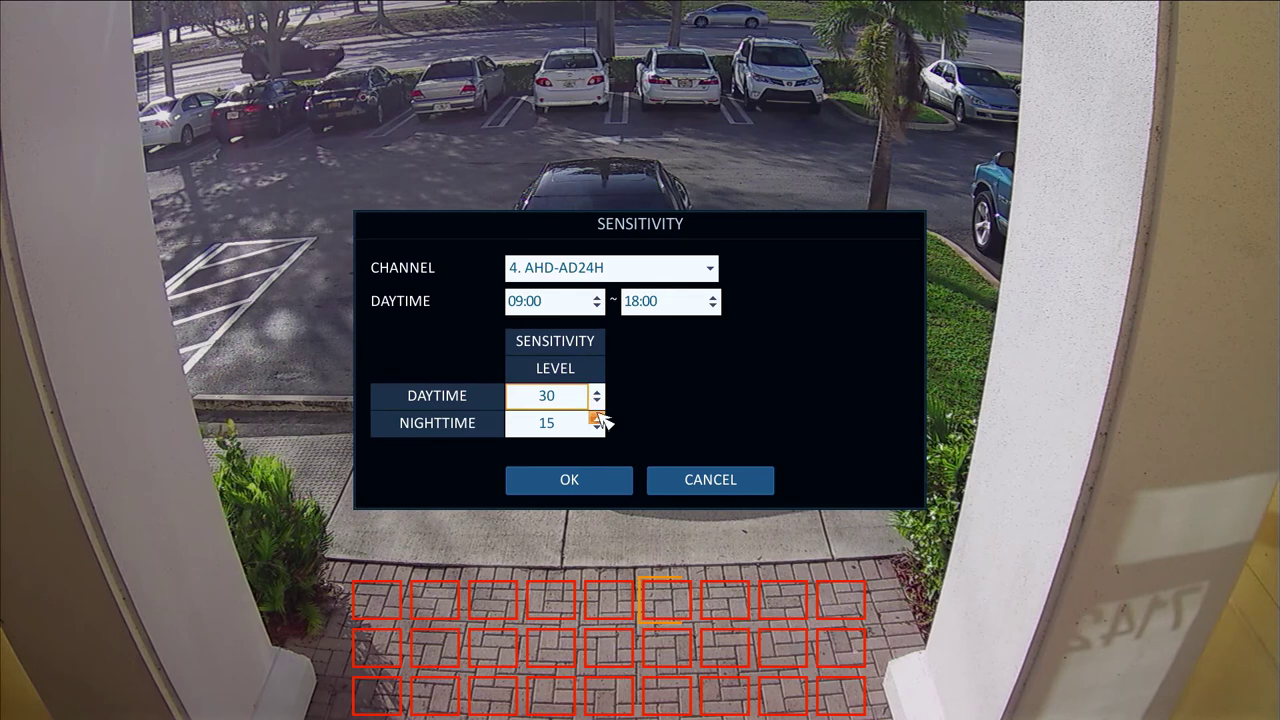
- Set camera 4's nighttime sensitivity to 20 and confirm
{"action": "left_click", "coordinate": [596, 418]}
{"action": "left_click", "coordinate": [596, 418]}
{"action": "left_click", "coordinate": [596, 418]}
{"action": "left_click", "coordinate": [596, 418]}
{"action": "left_click", "coordinate": [596, 418]}
{"action": "left_click", "coordinate": [596, 418]}
{"action": "left_click", "coordinate": [598, 428]}
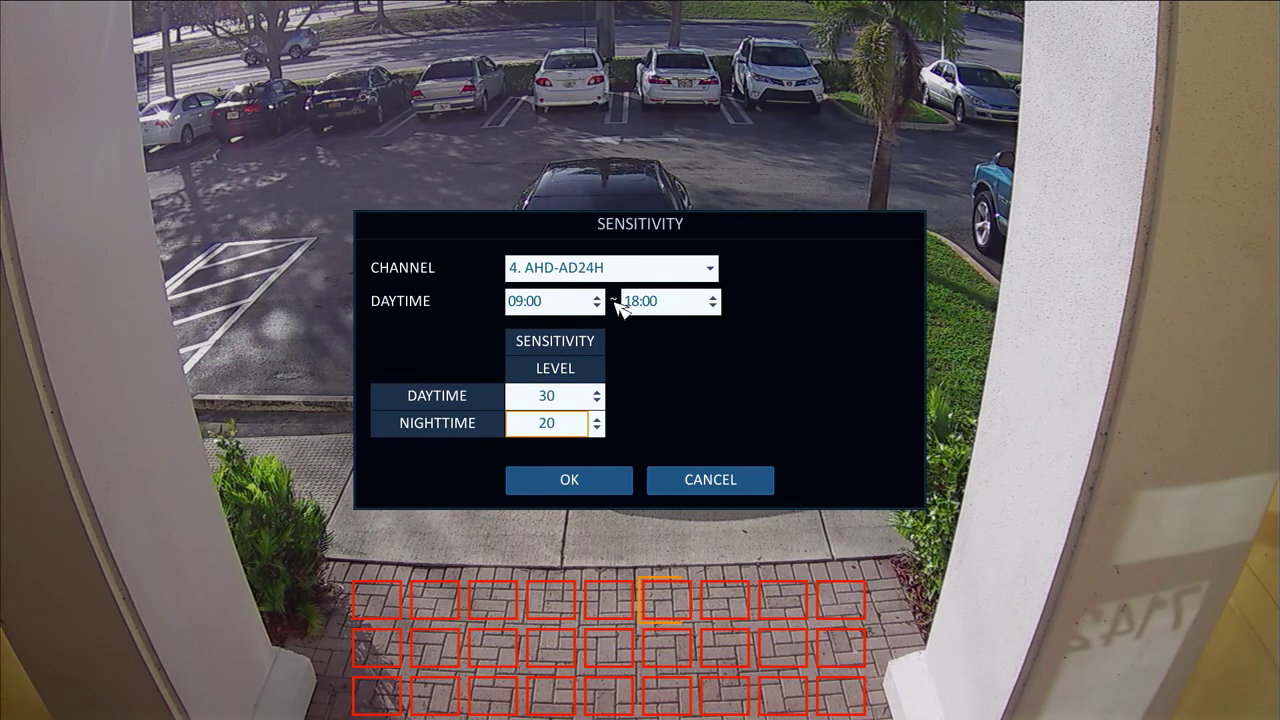
{"action": "left_click", "coordinate": [611, 481]}
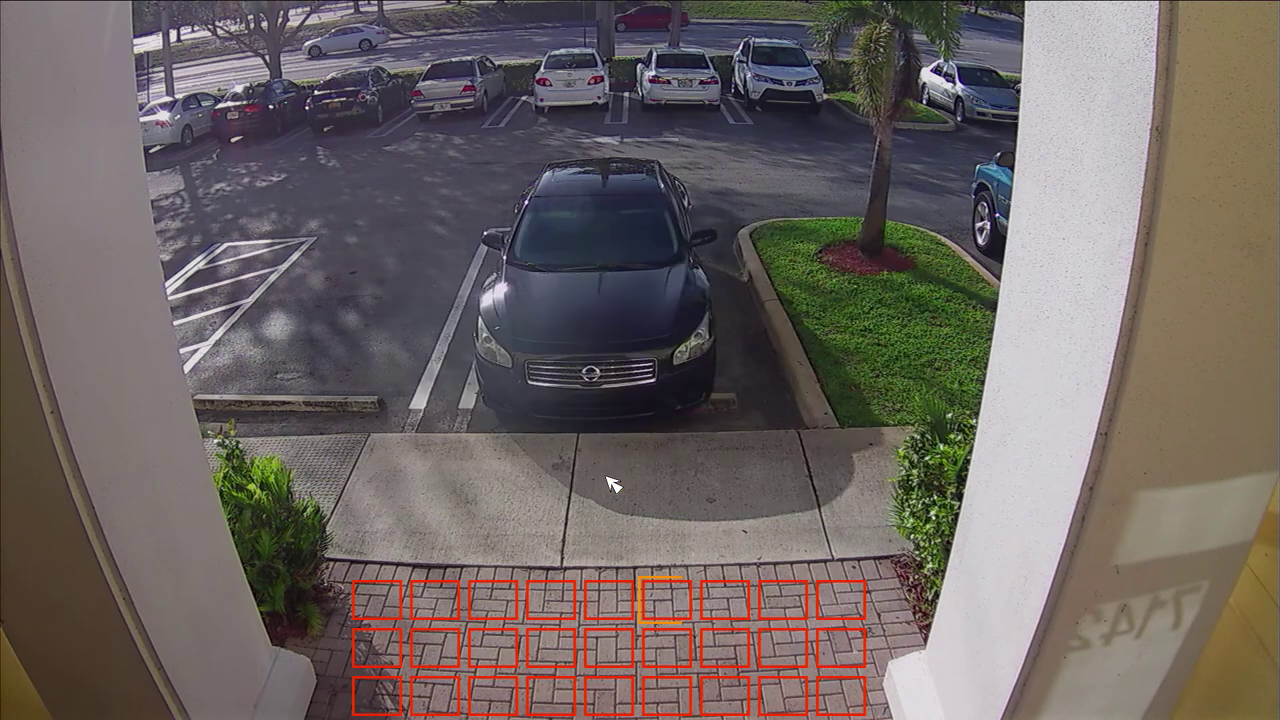
- Switch the motion grid to channel 3 PTZ-HD-20
{"action": "right_click", "coordinate": [681, 489]}
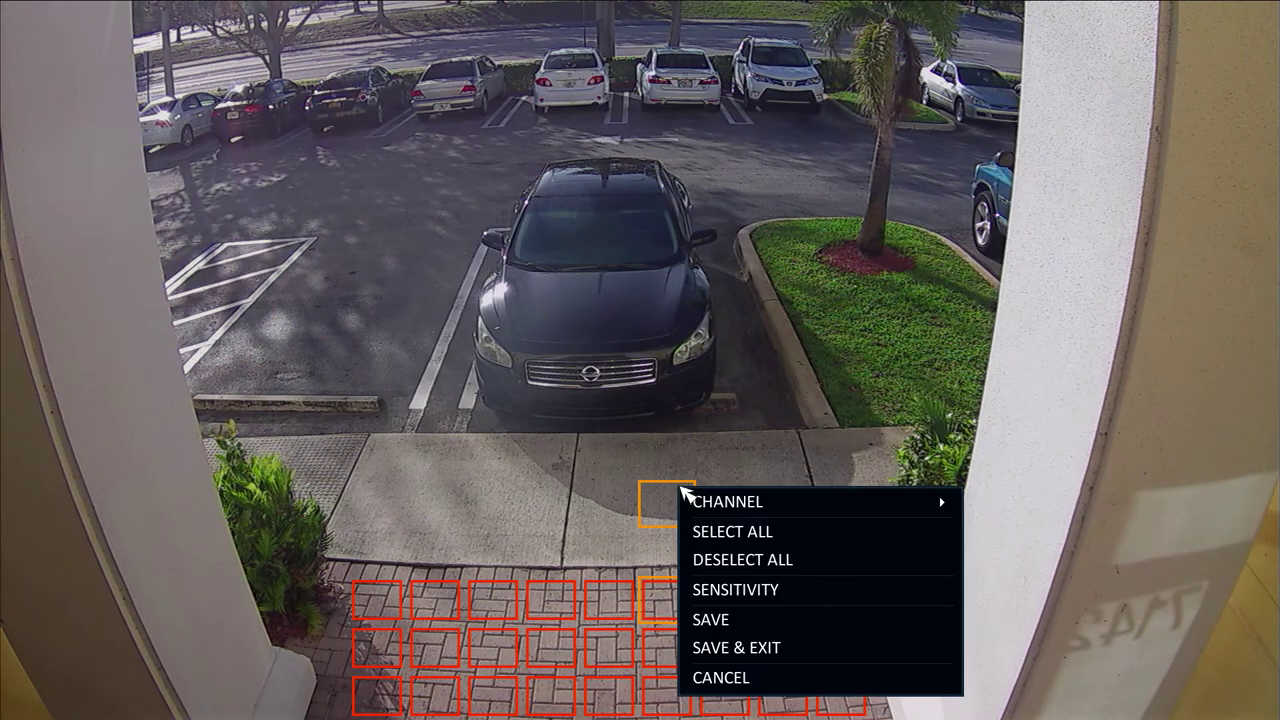
{"action": "mouse_move", "coordinate": [828, 512]}
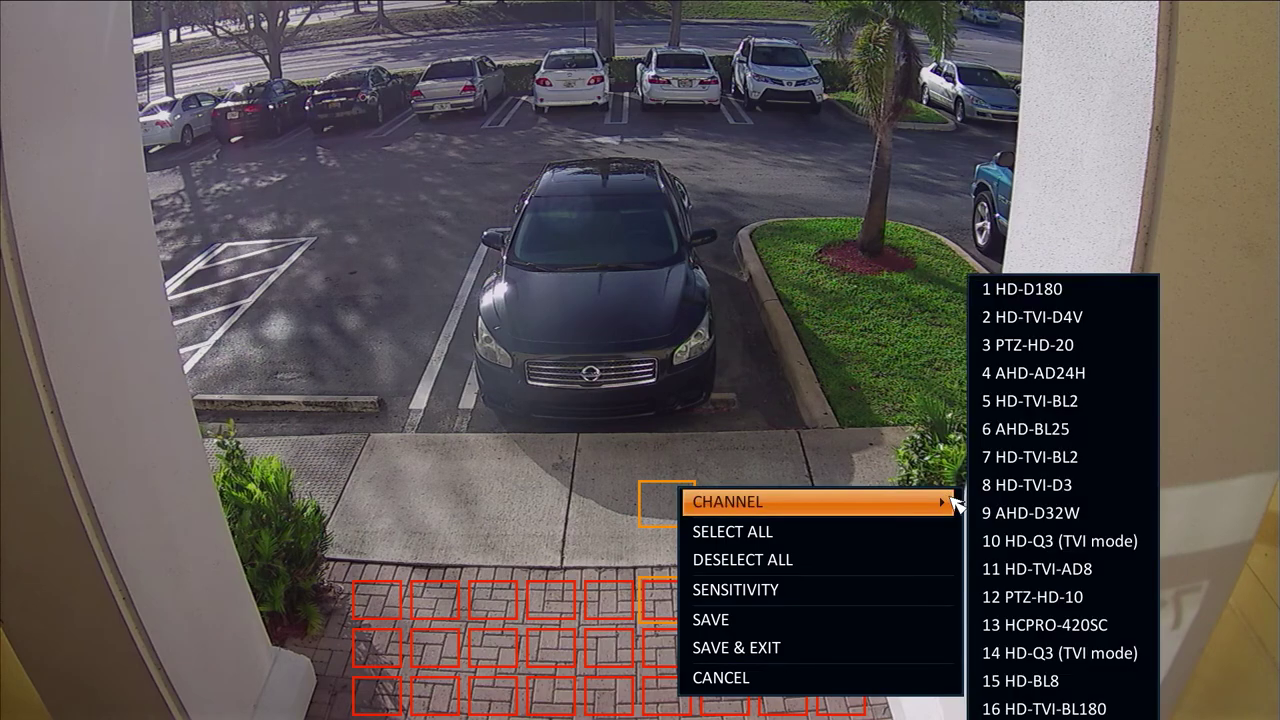
{"action": "left_click", "coordinate": [1045, 346]}
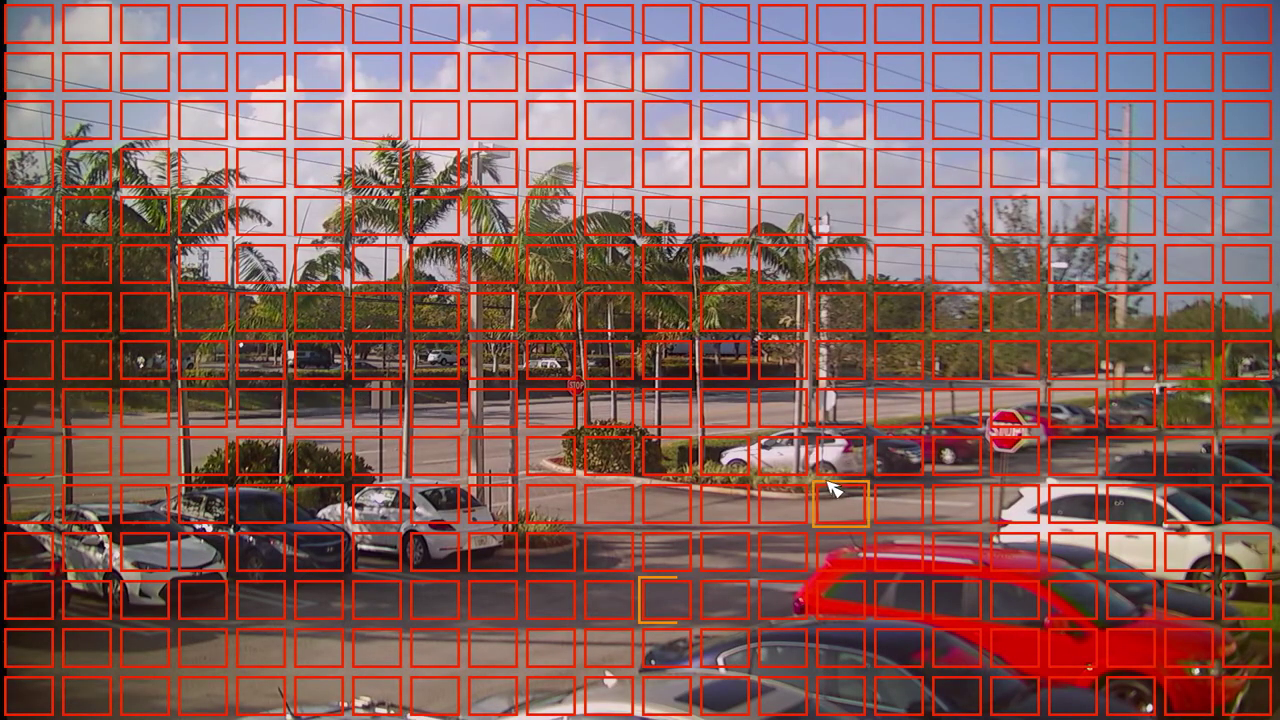
- Raise camera 3's daytime sensitivity to 30 and confirm
{"action": "right_click", "coordinate": [604, 378]}
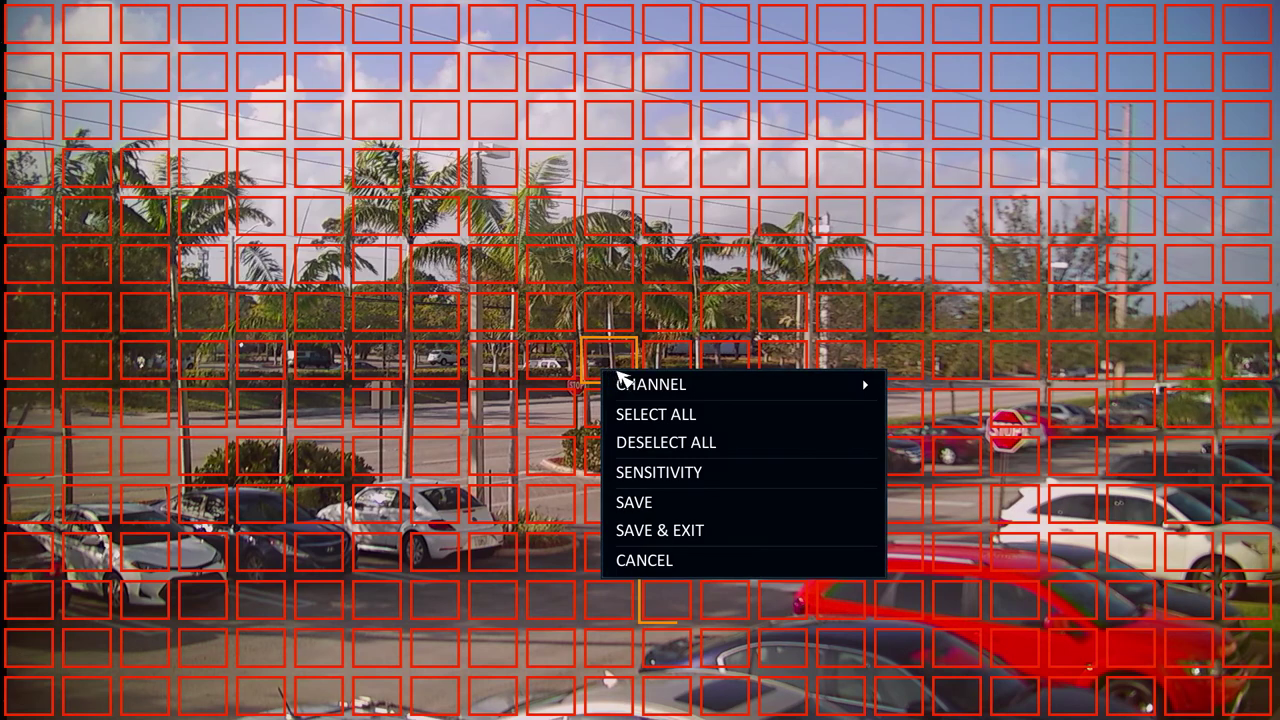
{"action": "left_click", "coordinate": [676, 468]}
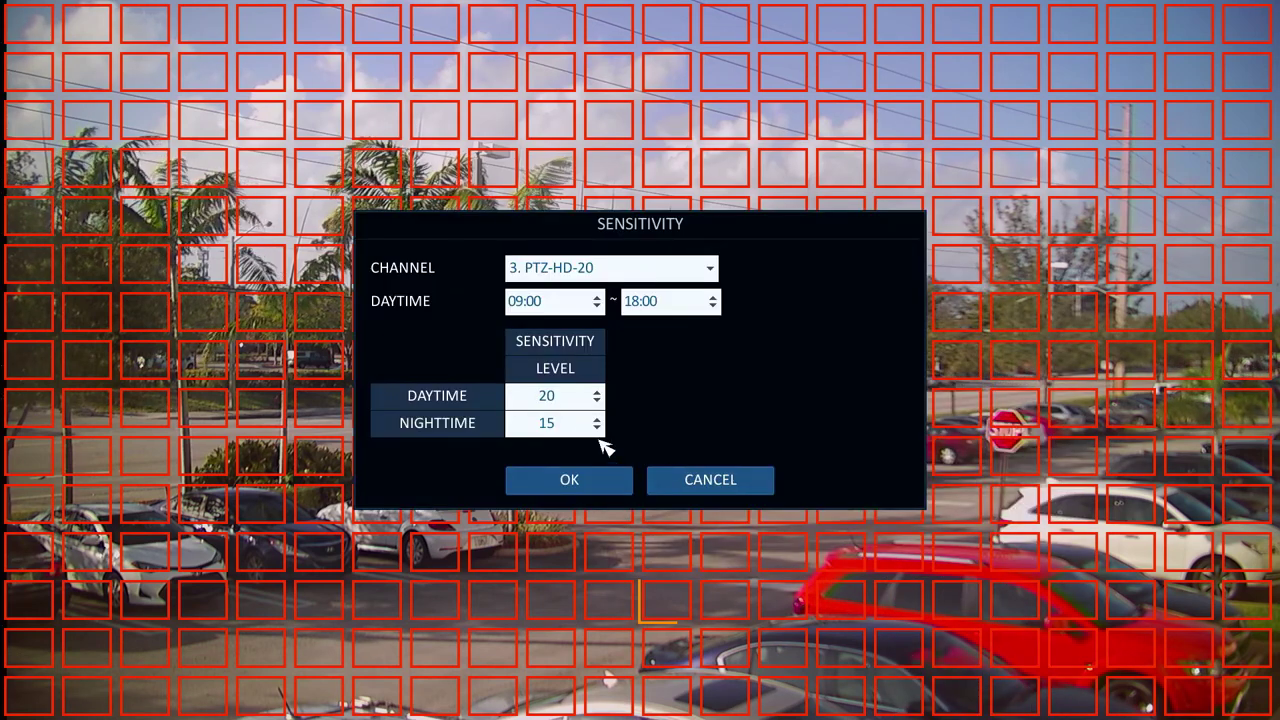
{"action": "left_click", "coordinate": [599, 393]}
{"action": "left_click", "coordinate": [599, 393]}
{"action": "left_click", "coordinate": [599, 393]}
{"action": "left_click", "coordinate": [599, 393]}
{"action": "left_click", "coordinate": [599, 393]}
{"action": "left_click", "coordinate": [599, 393]}
{"action": "left_click", "coordinate": [599, 393]}
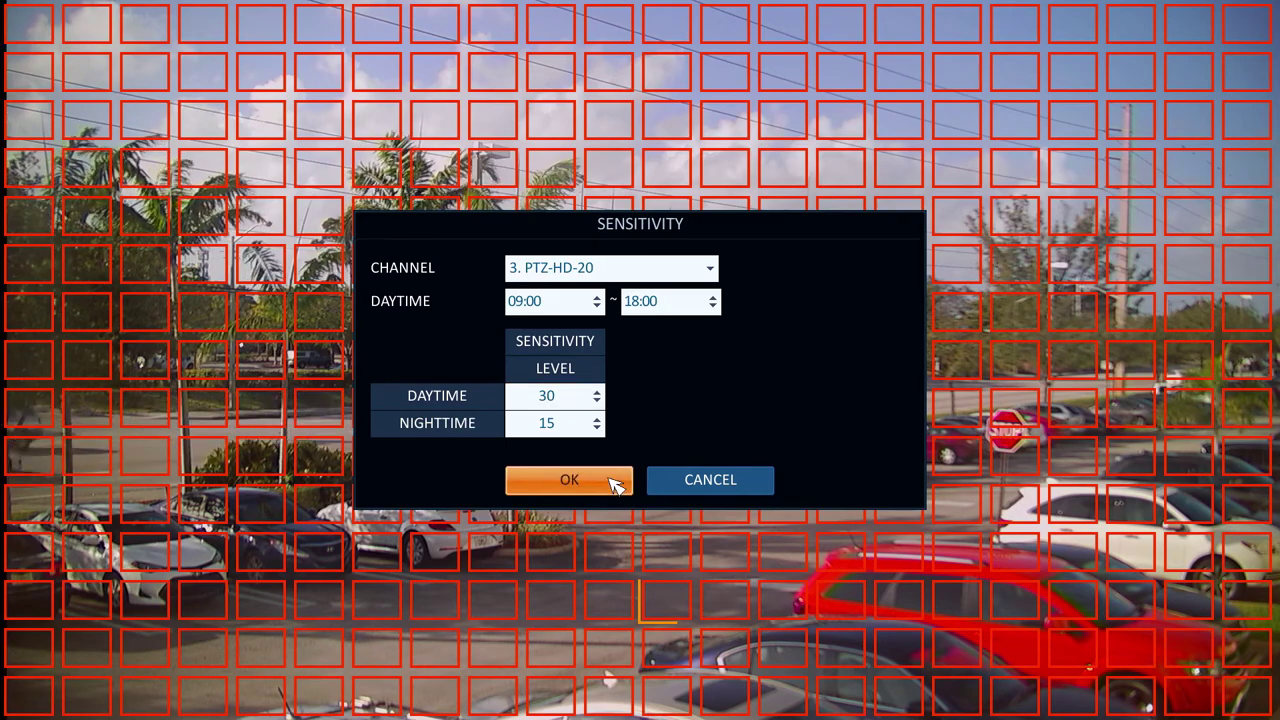
{"action": "left_click", "coordinate": [614, 484]}
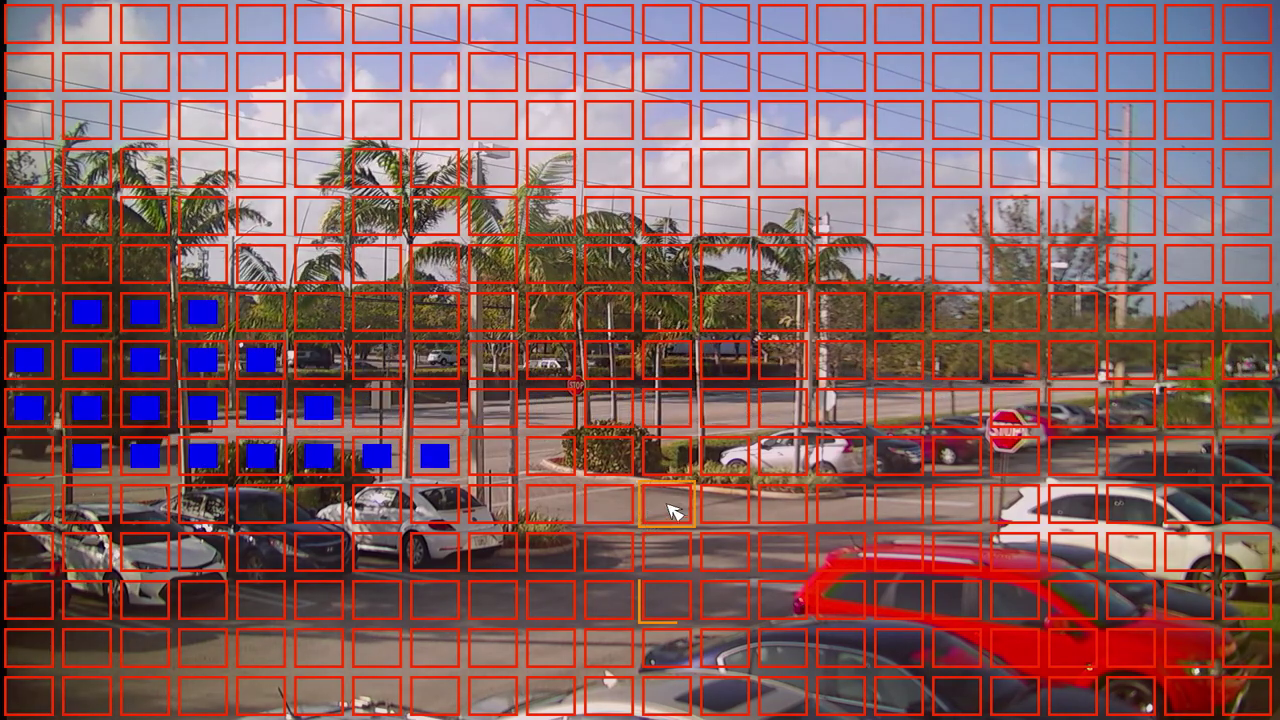
- Choose Save & Exit from the motion grid menu to keep the zones
{"action": "right_click", "coordinate": [616, 360]}
{"action": "mouse_move", "coordinate": [667, 384]}
{"action": "left_click", "coordinate": [700, 517]}
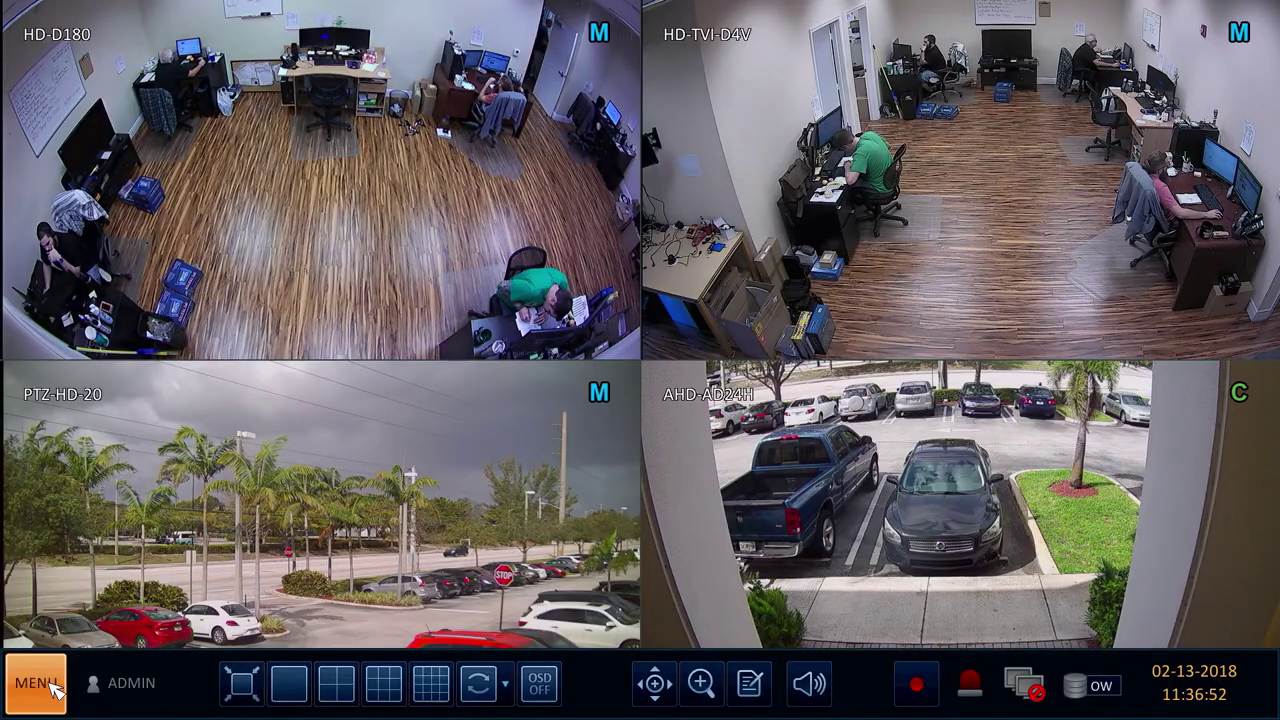
- Open the recording search and zoom the time-search timeline in around 11:30
{"action": "left_click", "coordinate": [55, 686]}
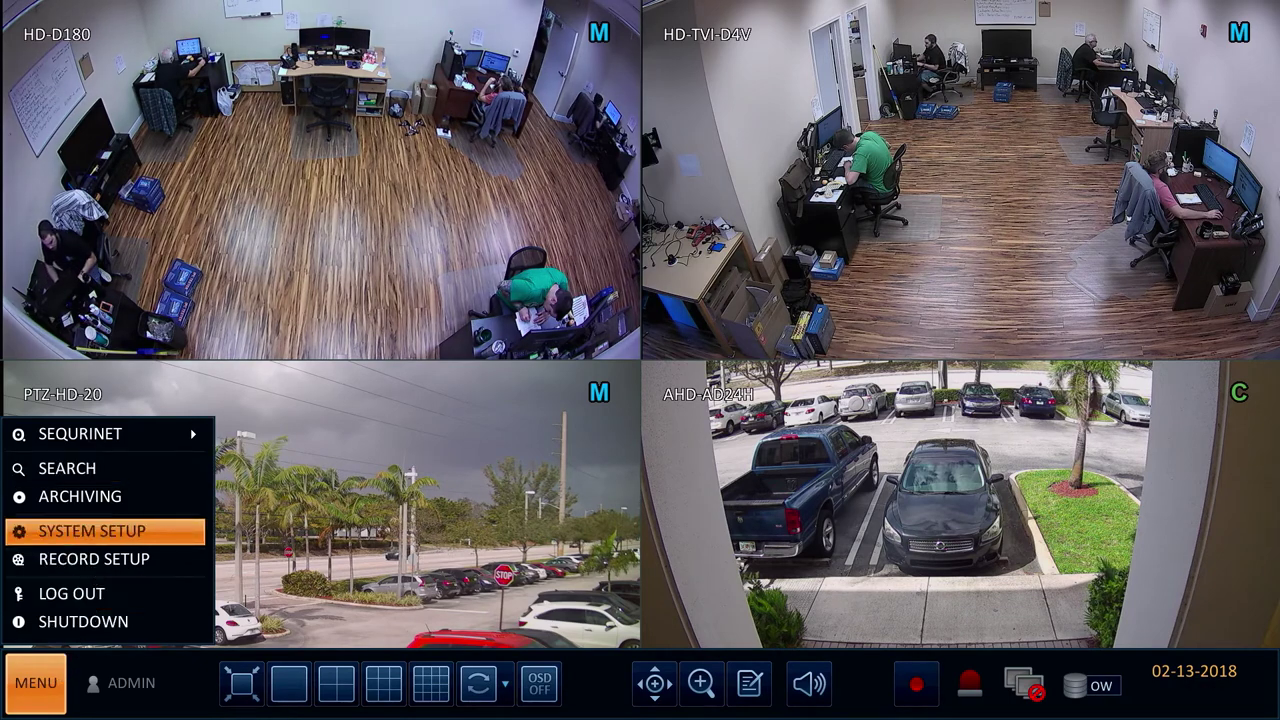
{"action": "left_click", "coordinate": [108, 476]}
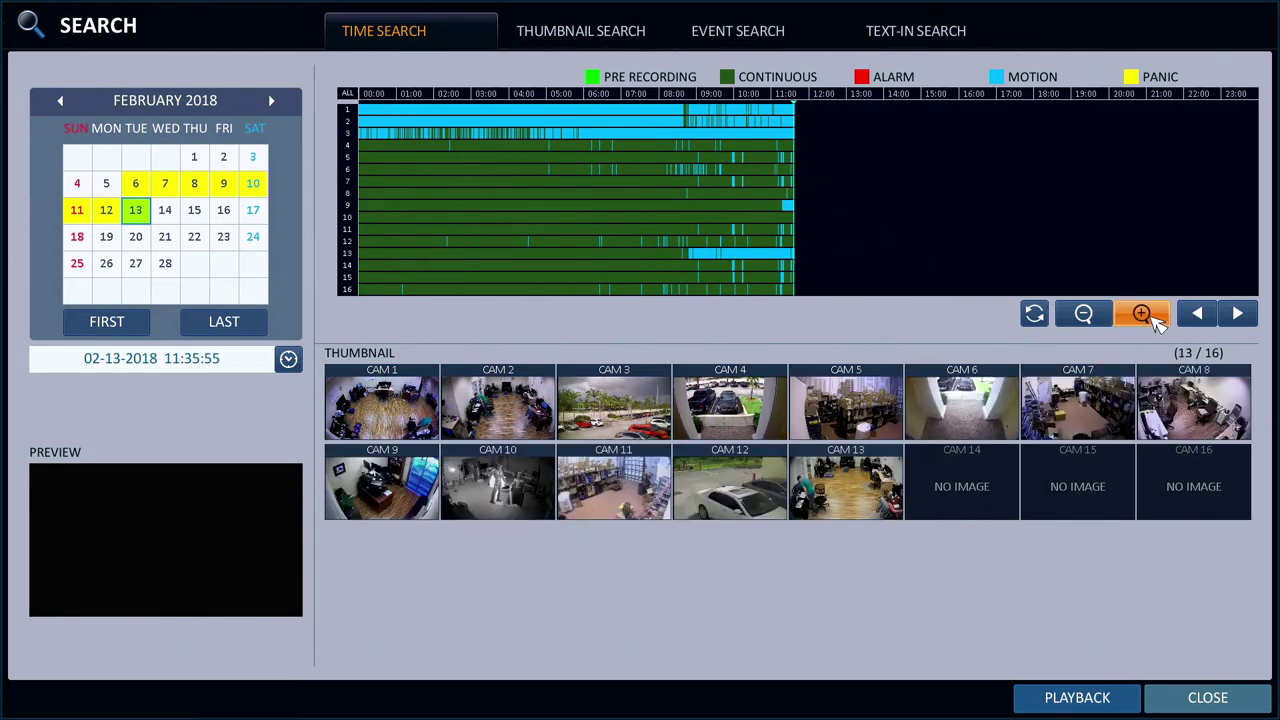
{"action": "left_click", "coordinate": [1157, 317]}
{"action": "left_click", "coordinate": [1157, 317]}
{"action": "left_click", "coordinate": [1157, 317]}
{"action": "left_click", "coordinate": [1157, 317]}
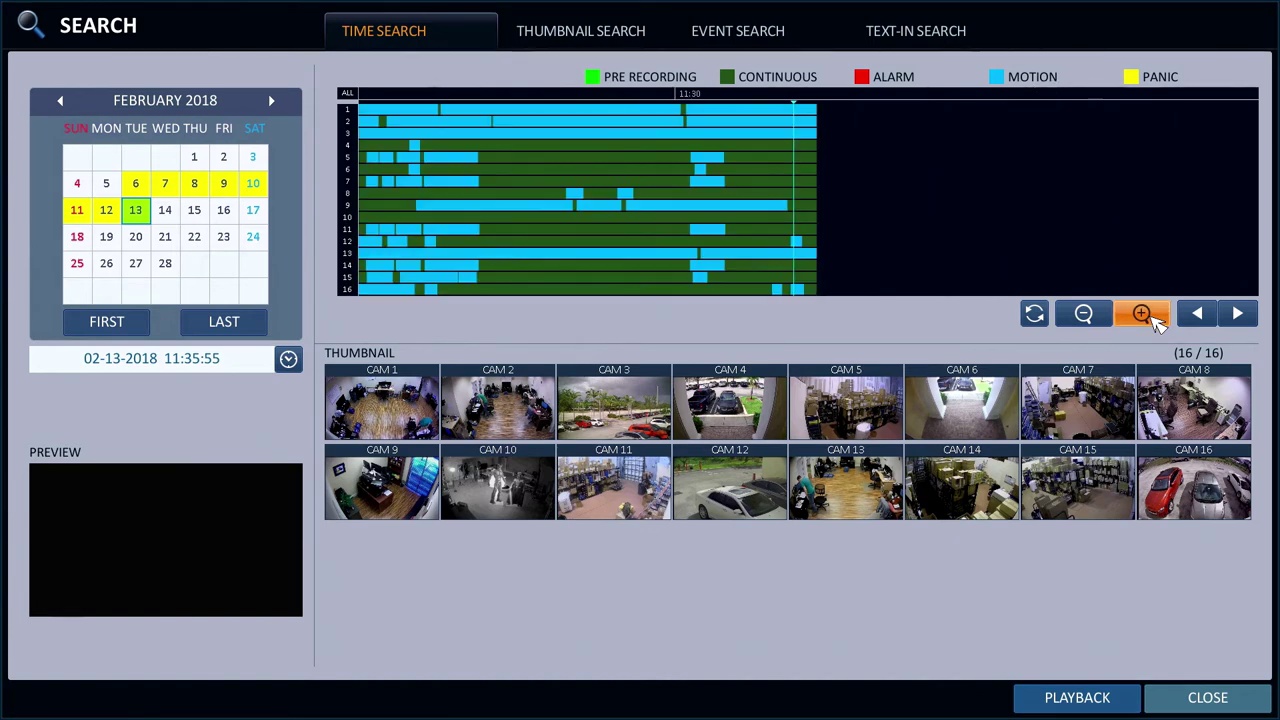
- Set the search time to 11:18:59 on 02-13-2018 and start playback
{"action": "left_click", "coordinate": [476, 113]}
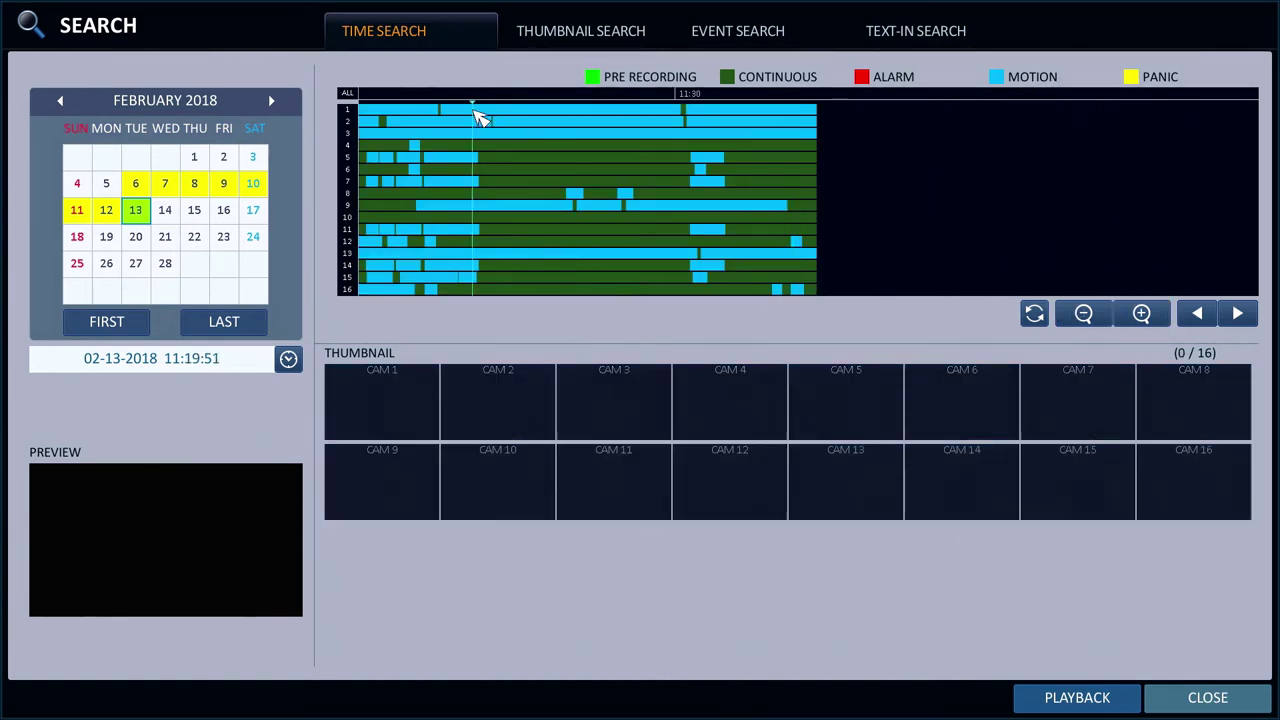
{"action": "left_click", "coordinate": [468, 113]}
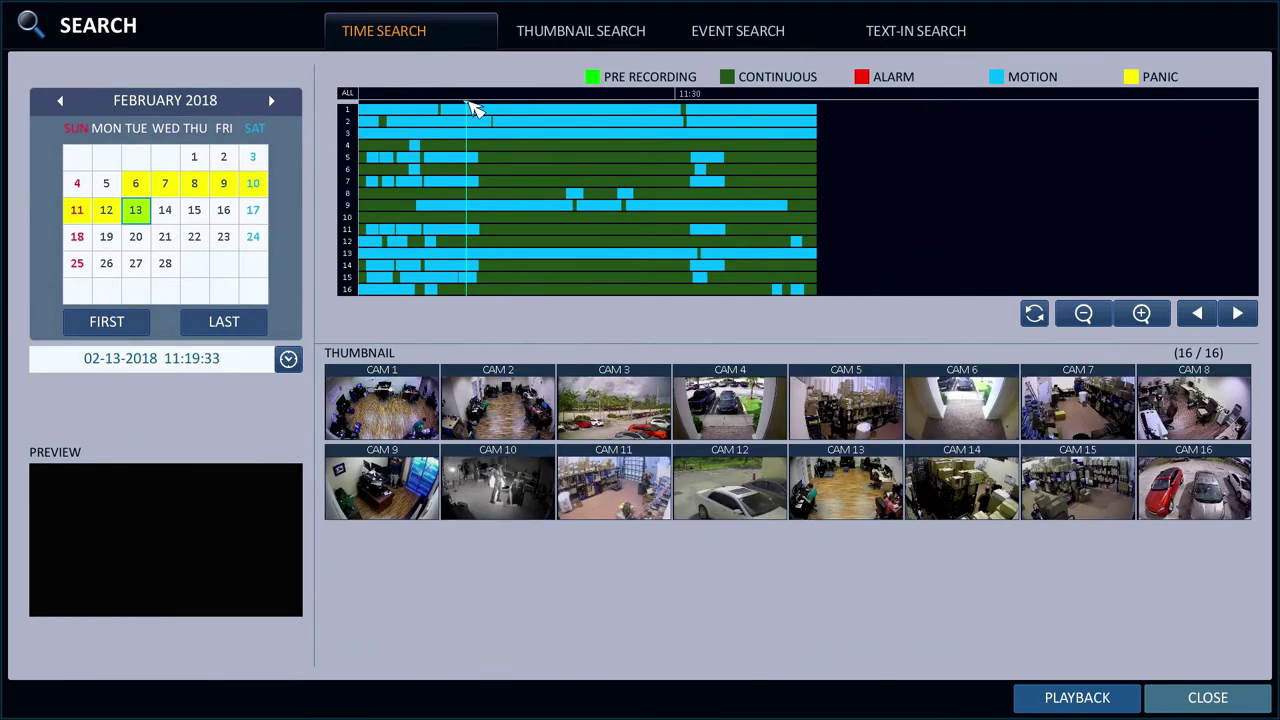
{"action": "left_click", "coordinate": [457, 108]}
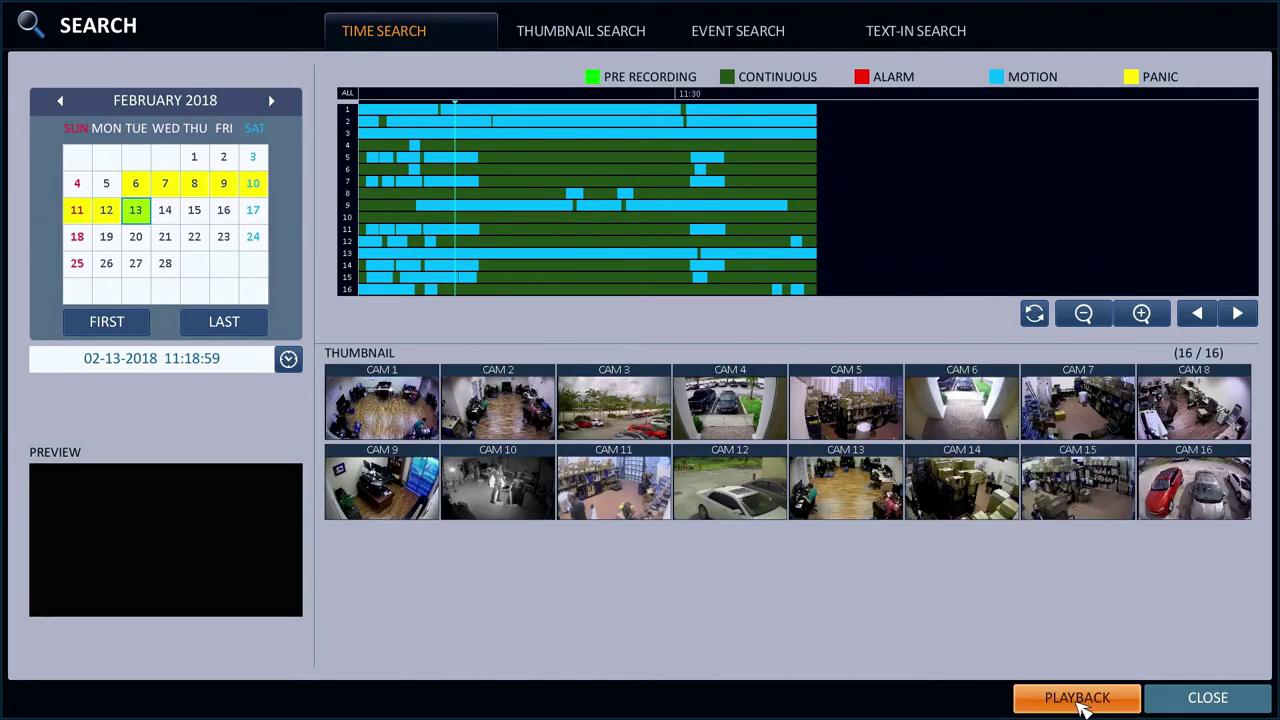
{"action": "left_click", "coordinate": [1078, 699]}
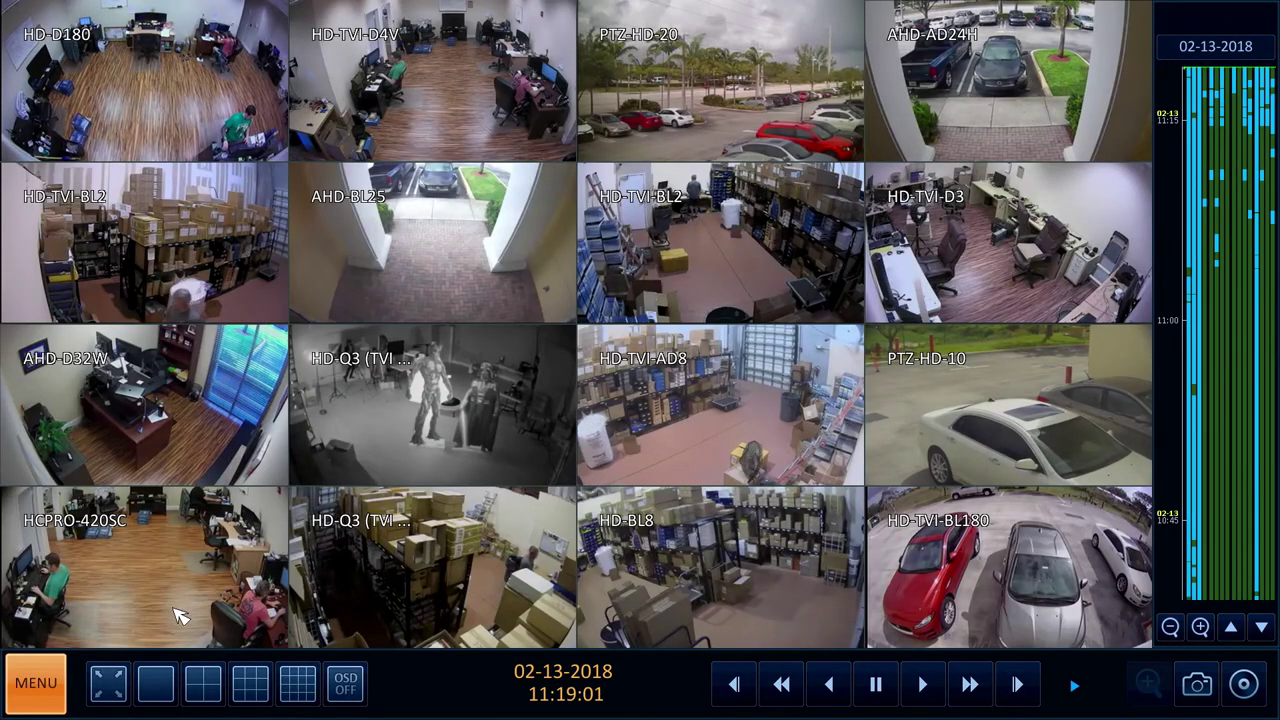
- Watch playback in 2x2 layout, page to the next group, enlarge HD-TVI-BL2, then go live
{"action": "left_click", "coordinate": [205, 683]}
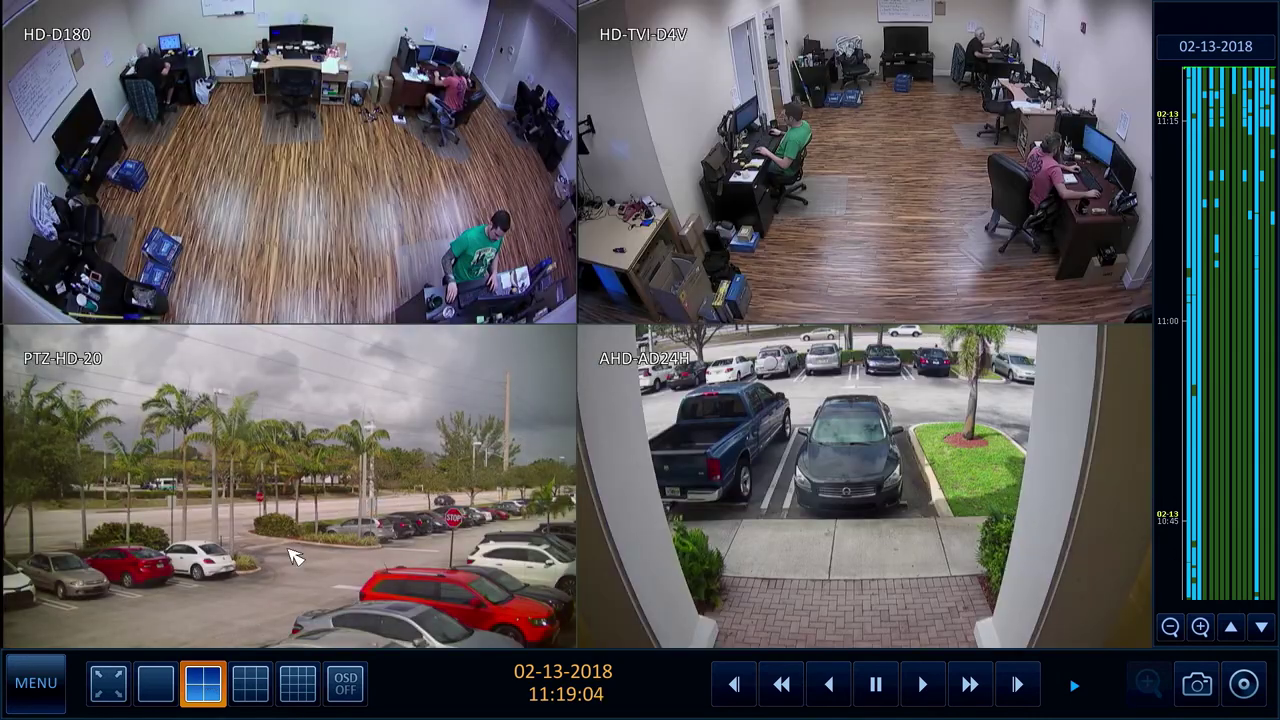
{"action": "left_click", "coordinate": [213, 678]}
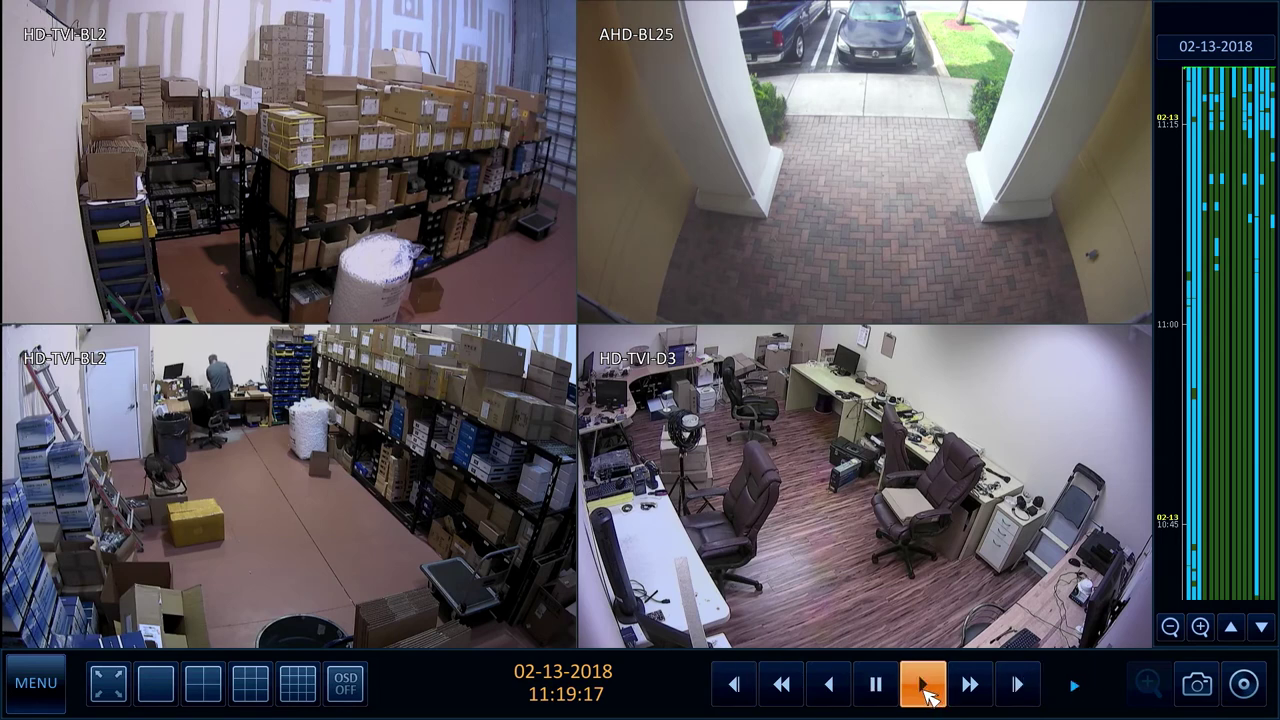
{"action": "double_click", "coordinate": [409, 503]}
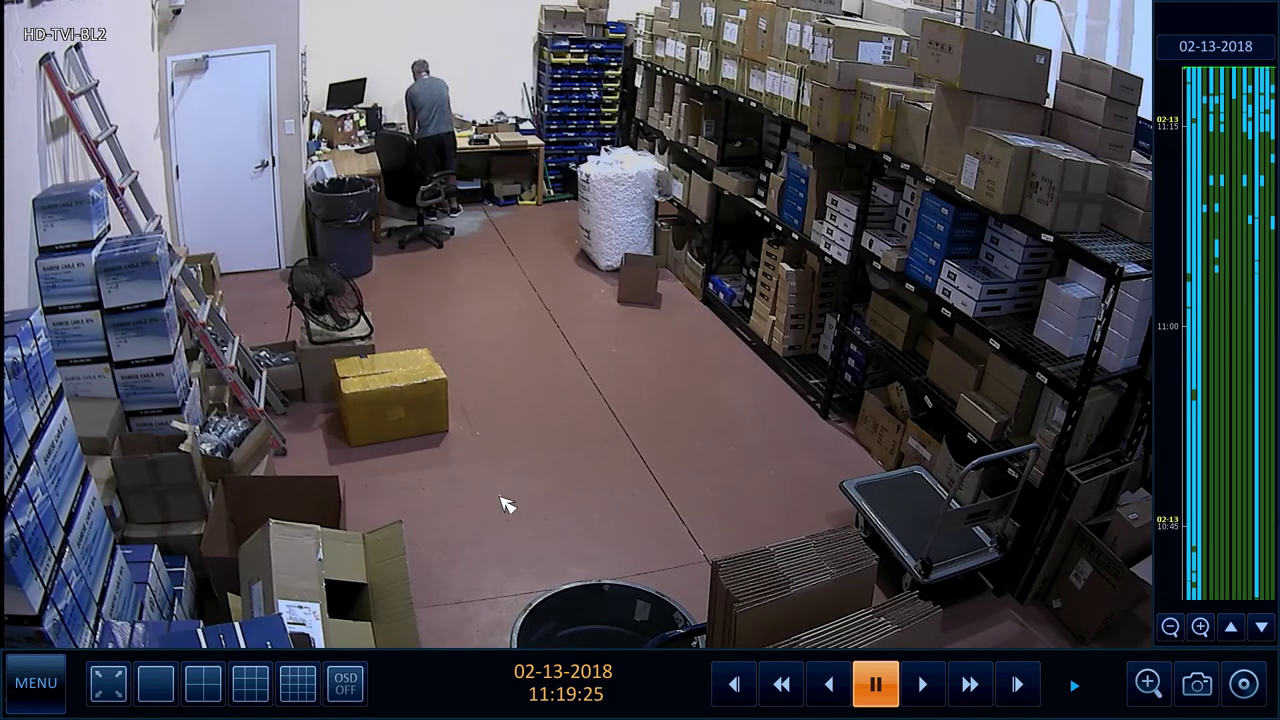
{"action": "left_click", "coordinate": [38, 672]}
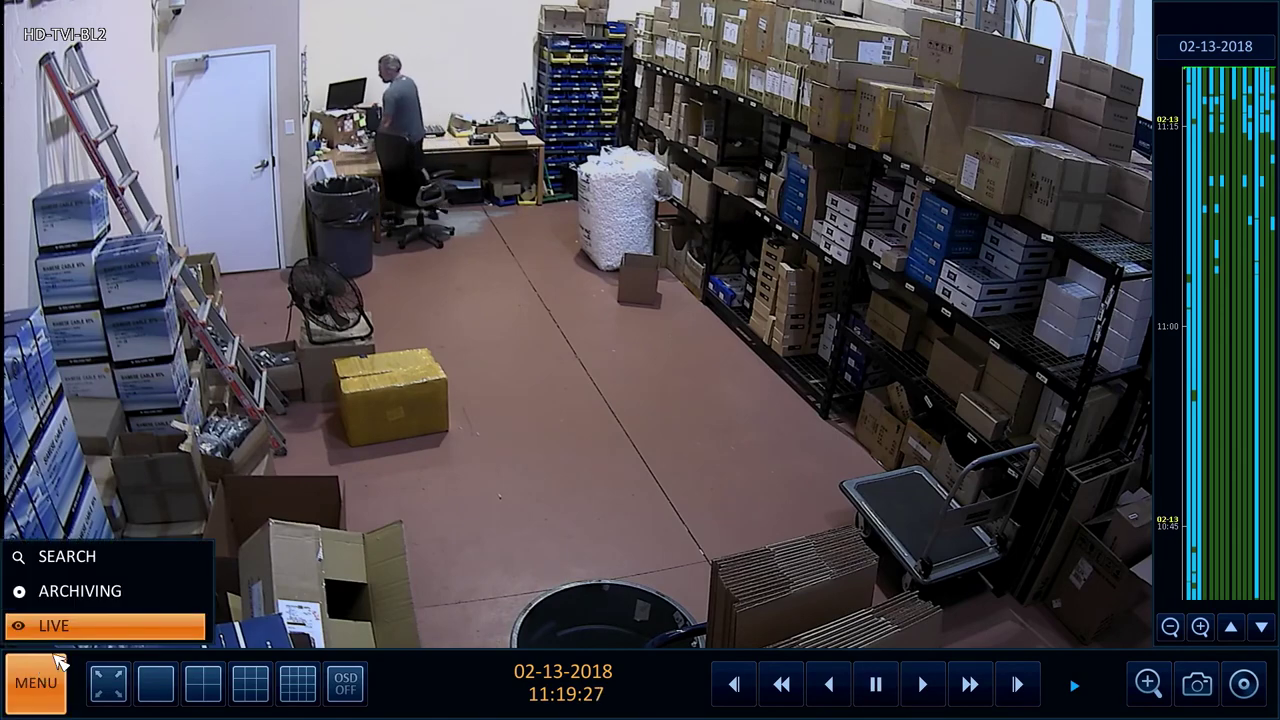